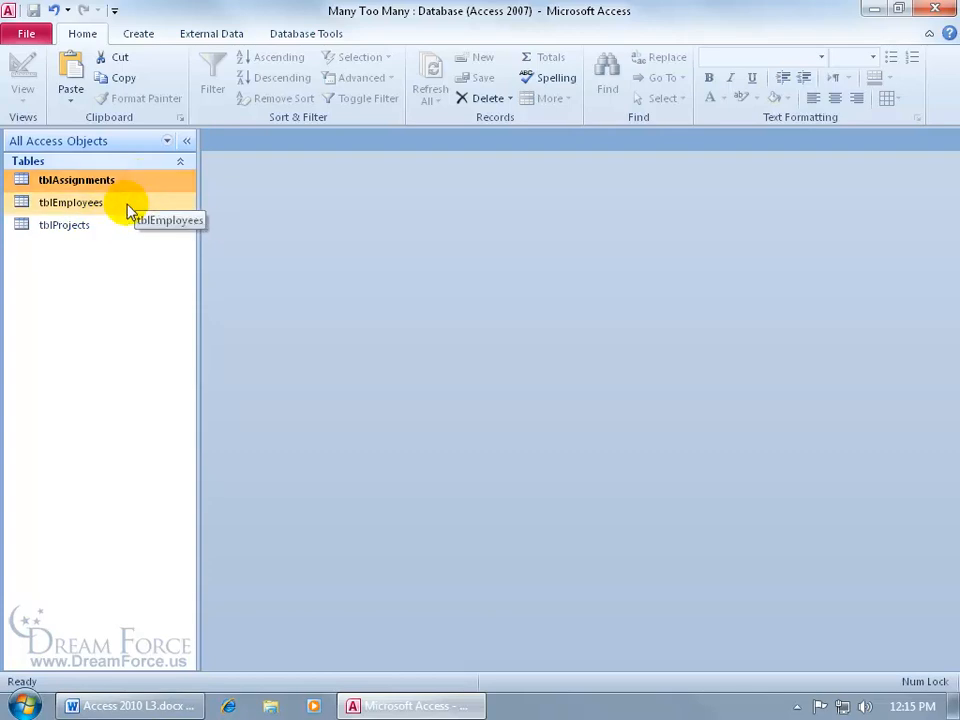
Examine the records in tblEmployees, tblProjects and tblAssignments, and close all three tables
double_click(128, 208)
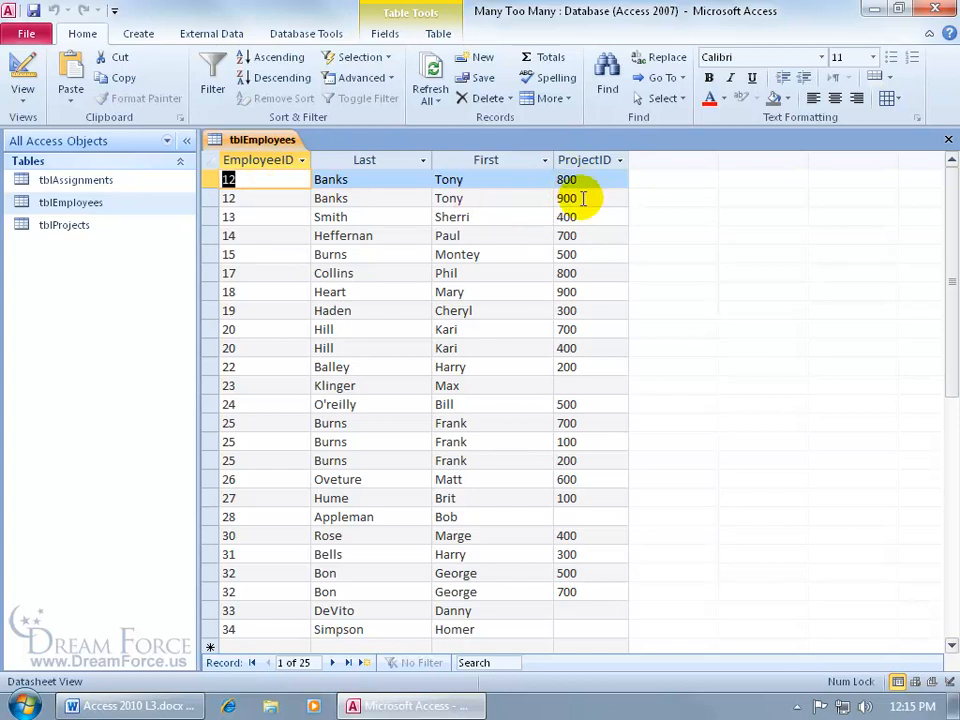
double_click(72, 224)
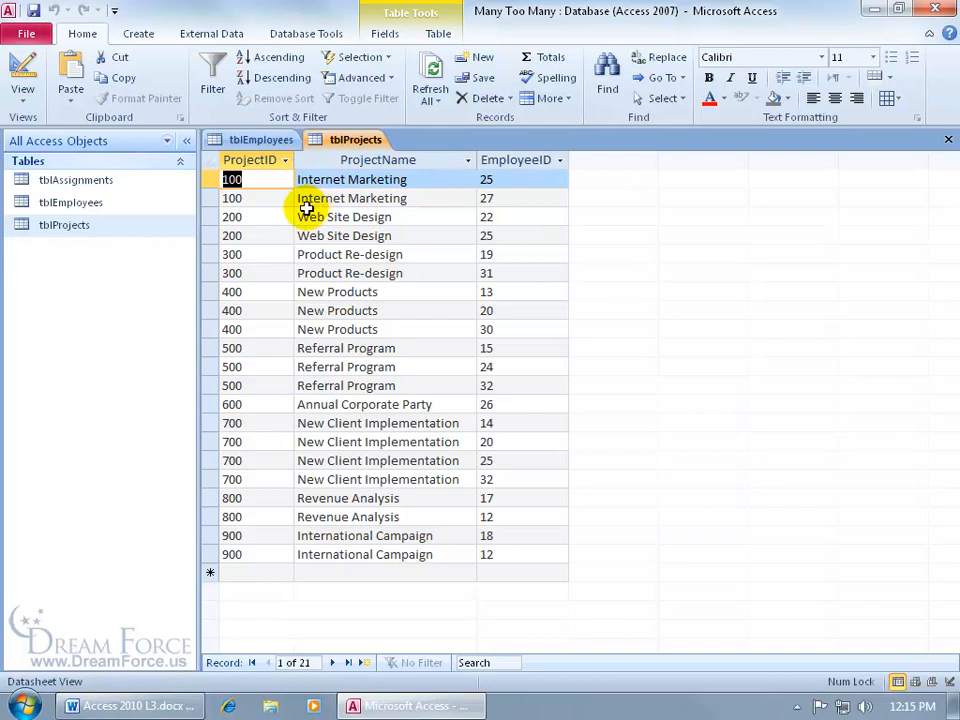
double_click(121, 188)
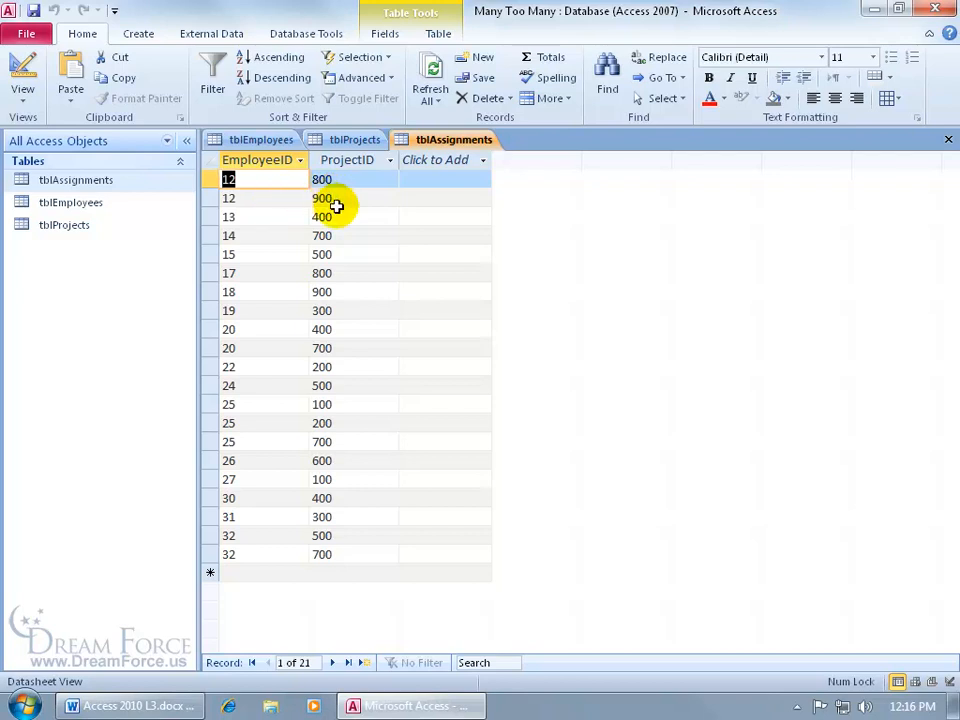
click(948, 140)
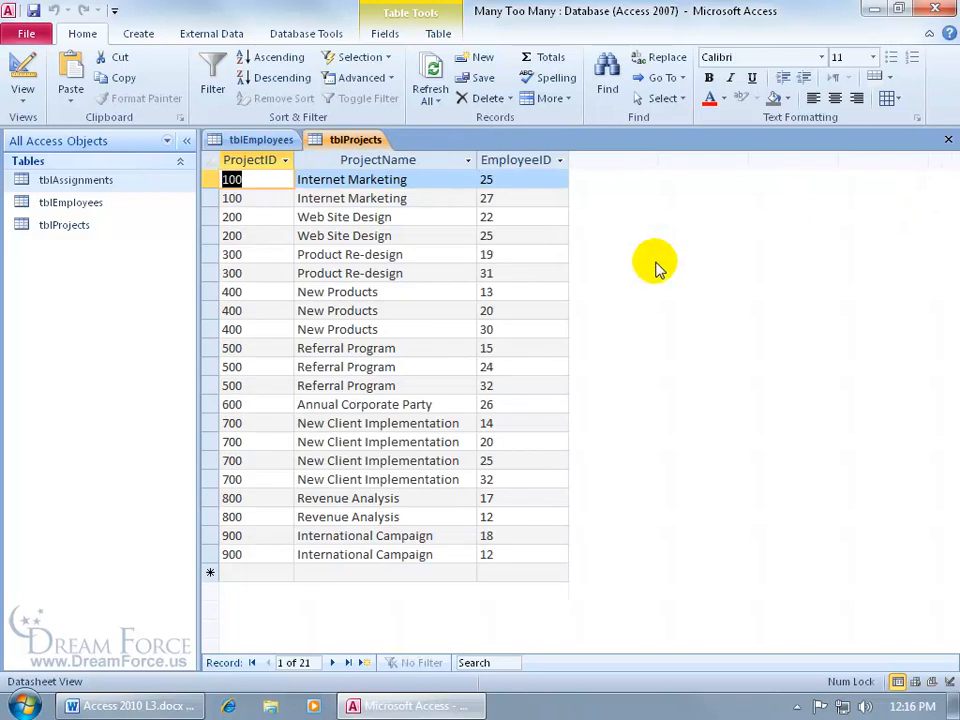
click(948, 140)
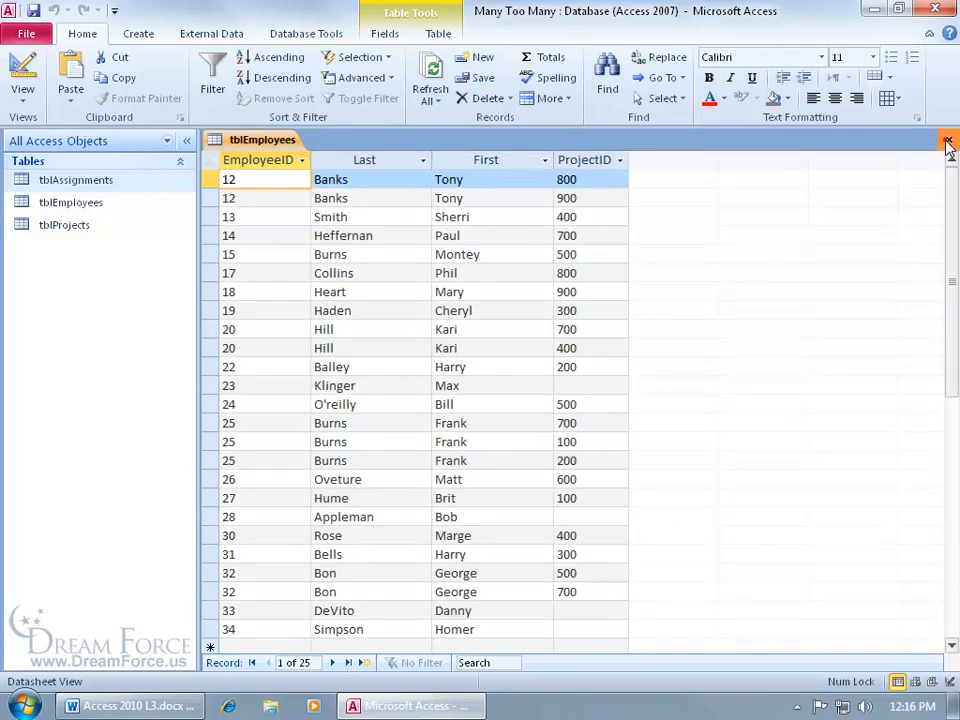
click(948, 141)
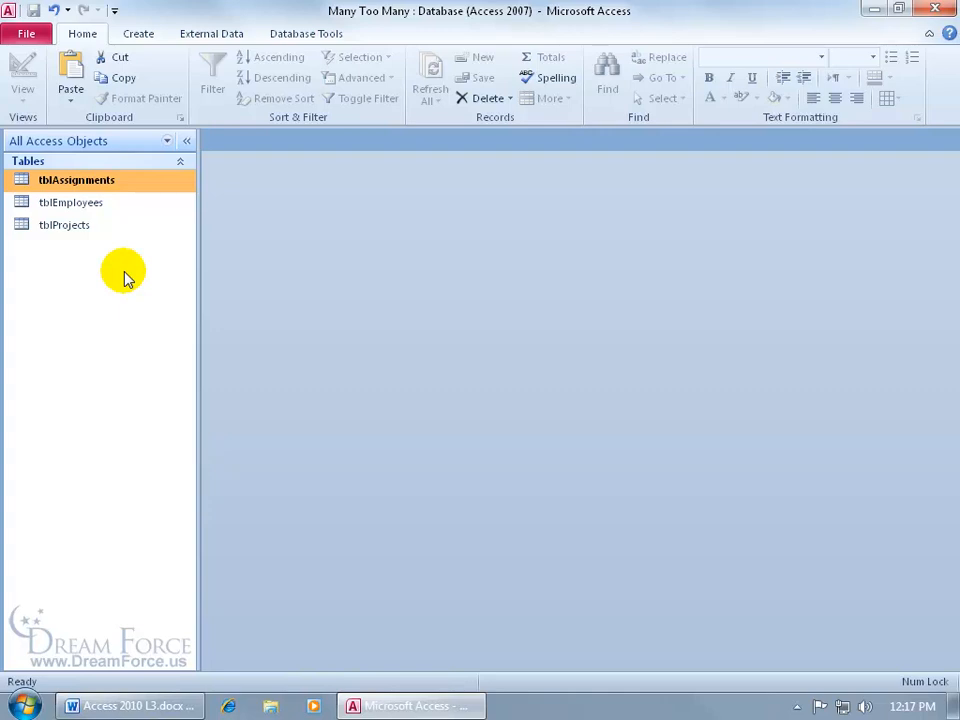
Paste a structure-only copy of tblEmployees as a table named Temp EE, and open it briefly to check its fields
right_click(94, 204)
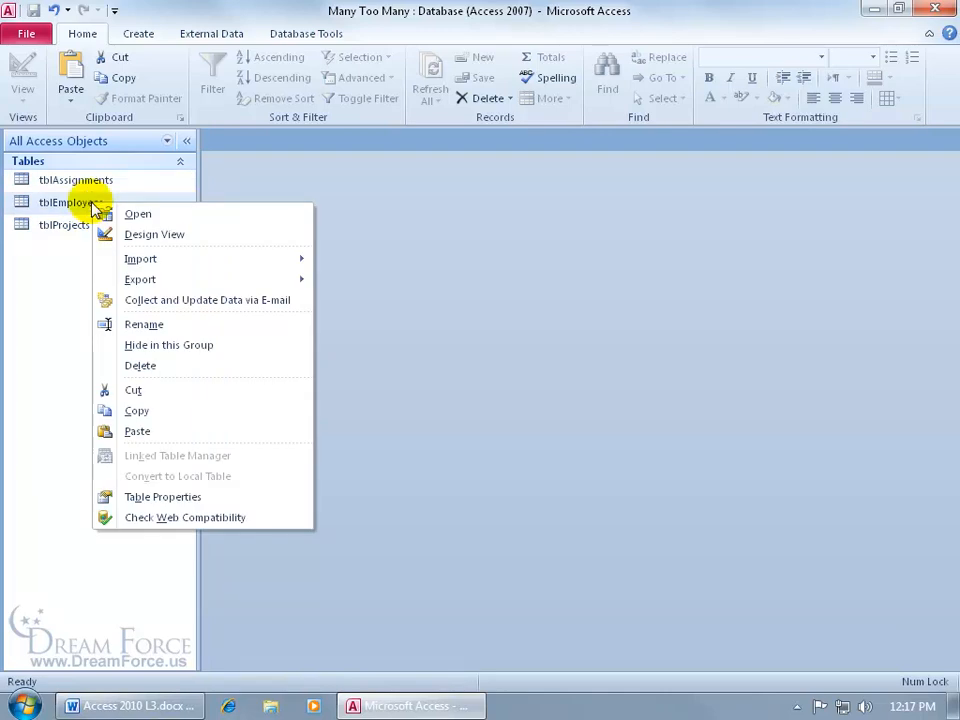
click(149, 410)
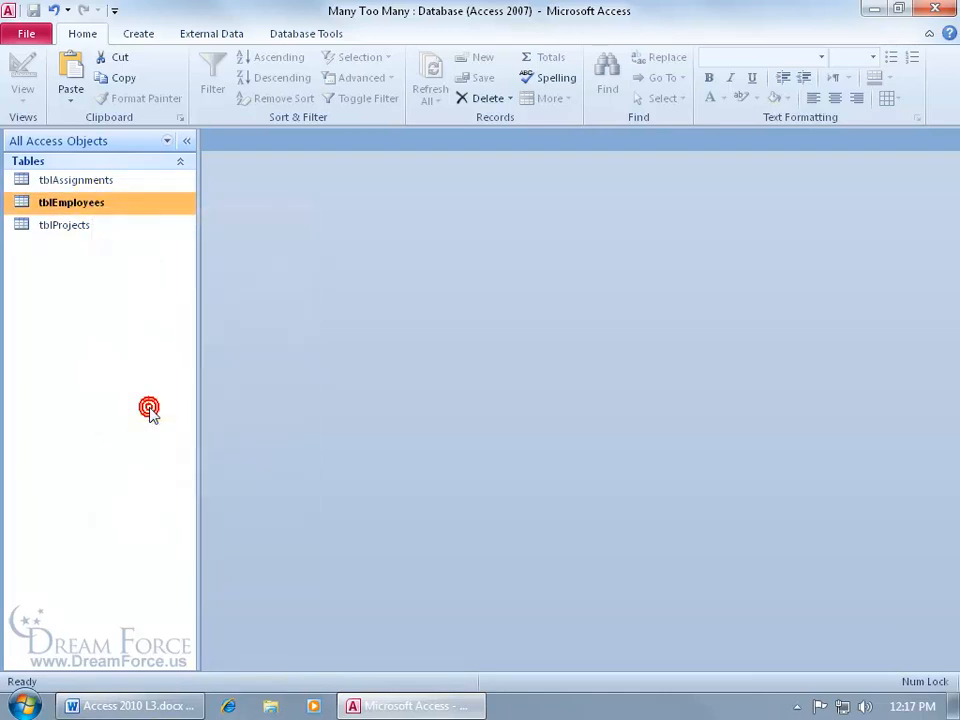
right_click(53, 297)
click(100, 396)
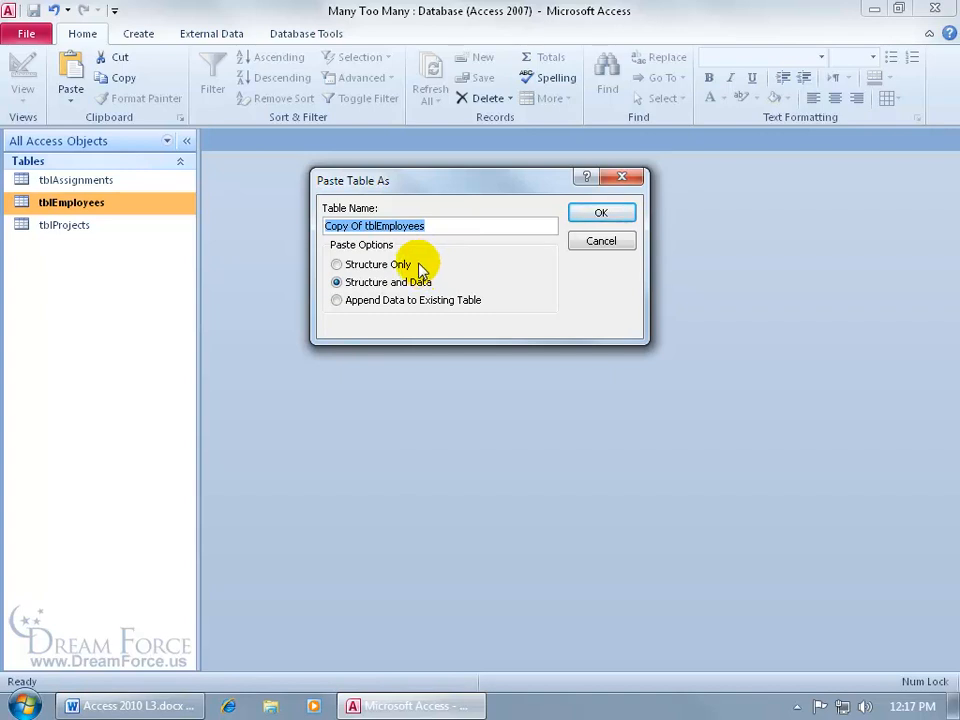
click(366, 265)
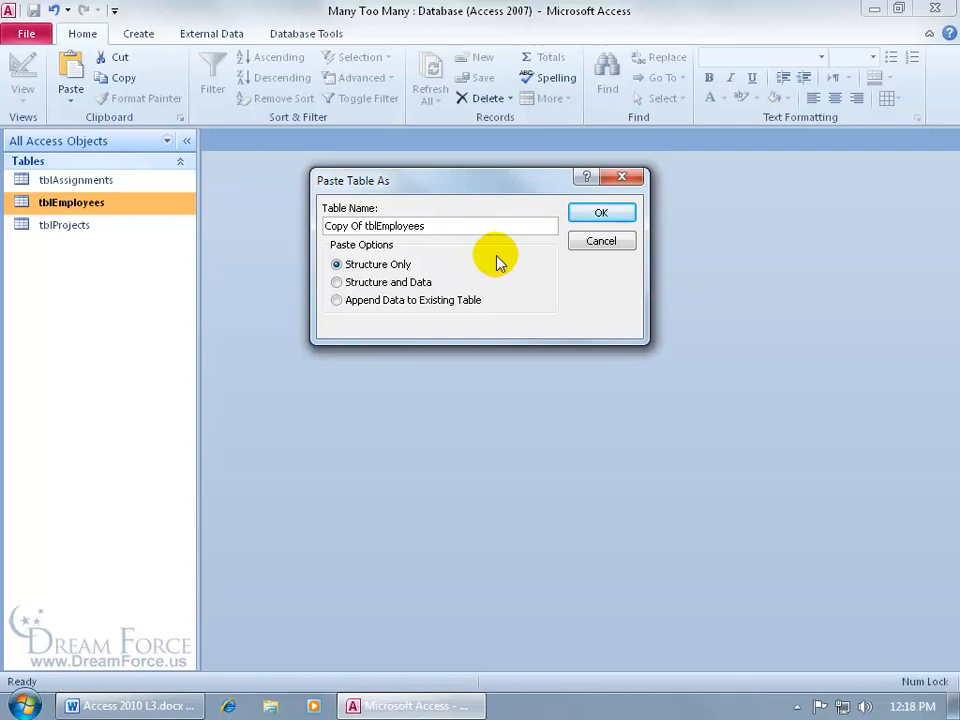
drag(454, 226, 318, 228)
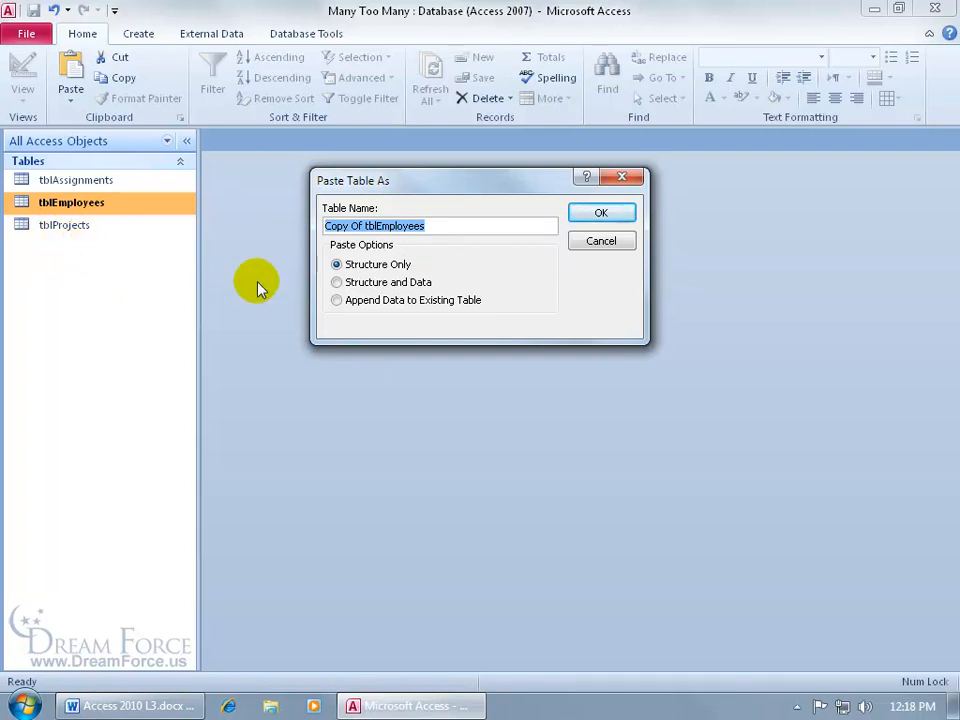
click(377, 224)
drag(376, 225, 264, 229)
text(Temp)
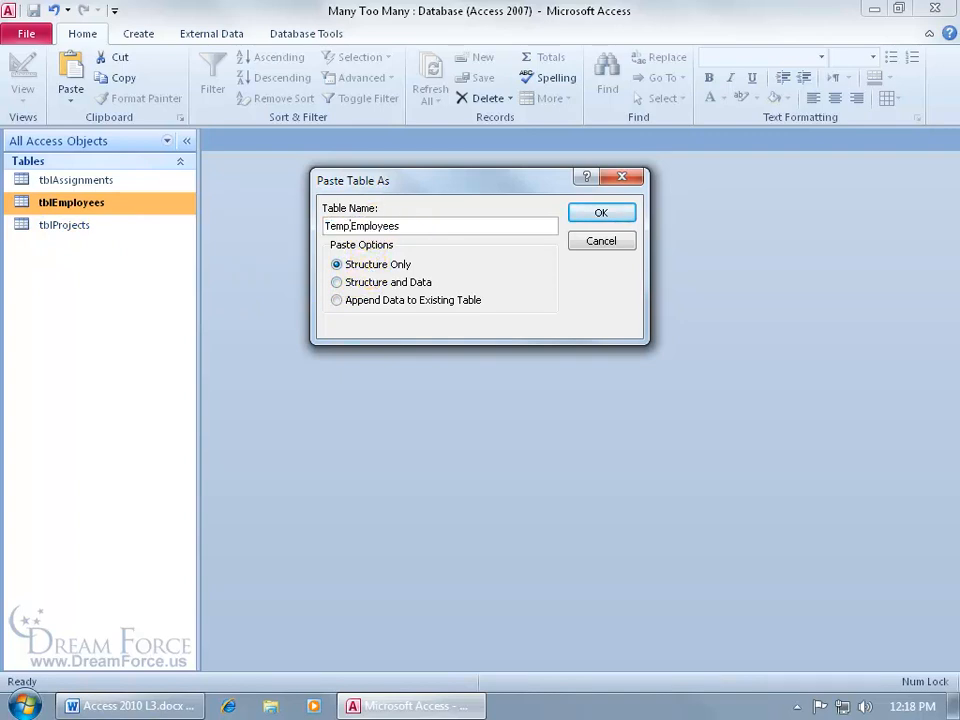
drag(415, 224, 350, 224)
text(EE)
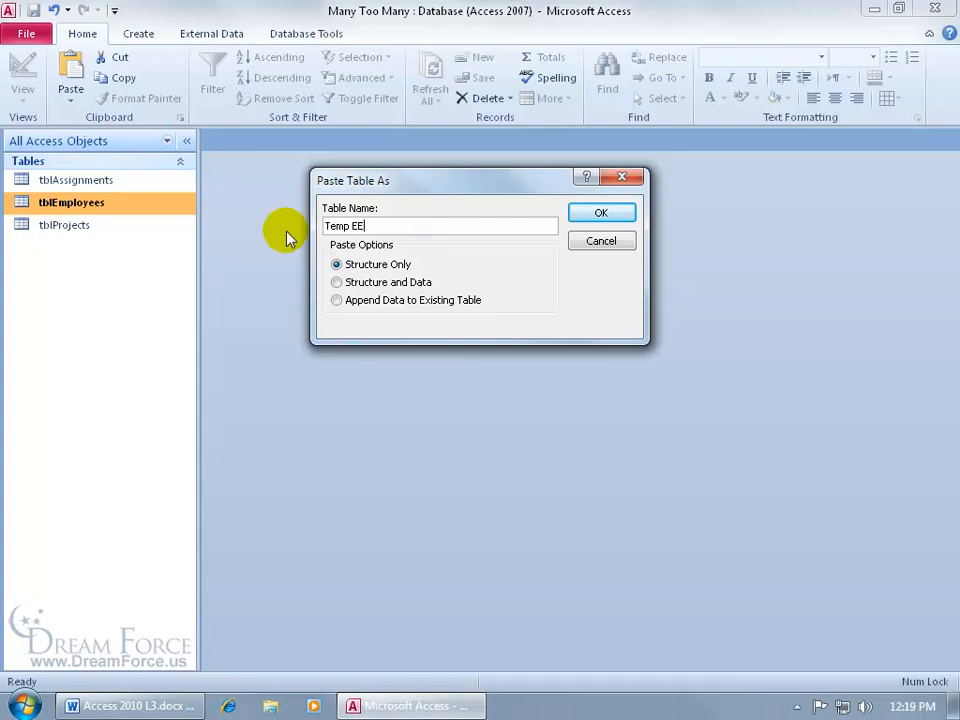
click(617, 215)
double_click(71, 248)
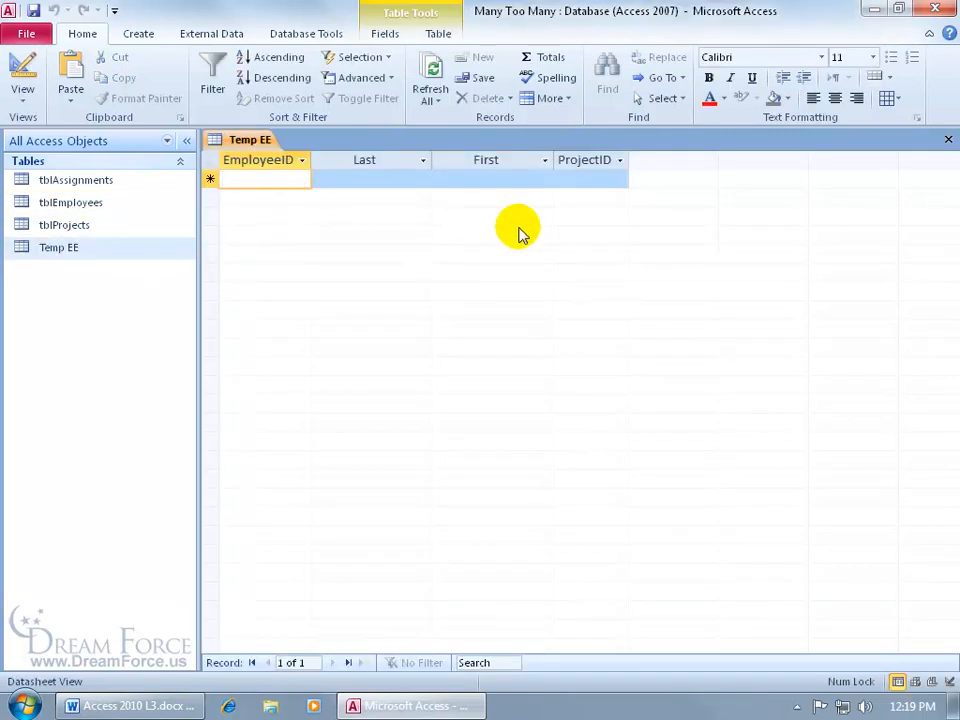
click(946, 139)
Paste a structure-only copy of tblProjects as a table named Temp Proj
right_click(48, 224)
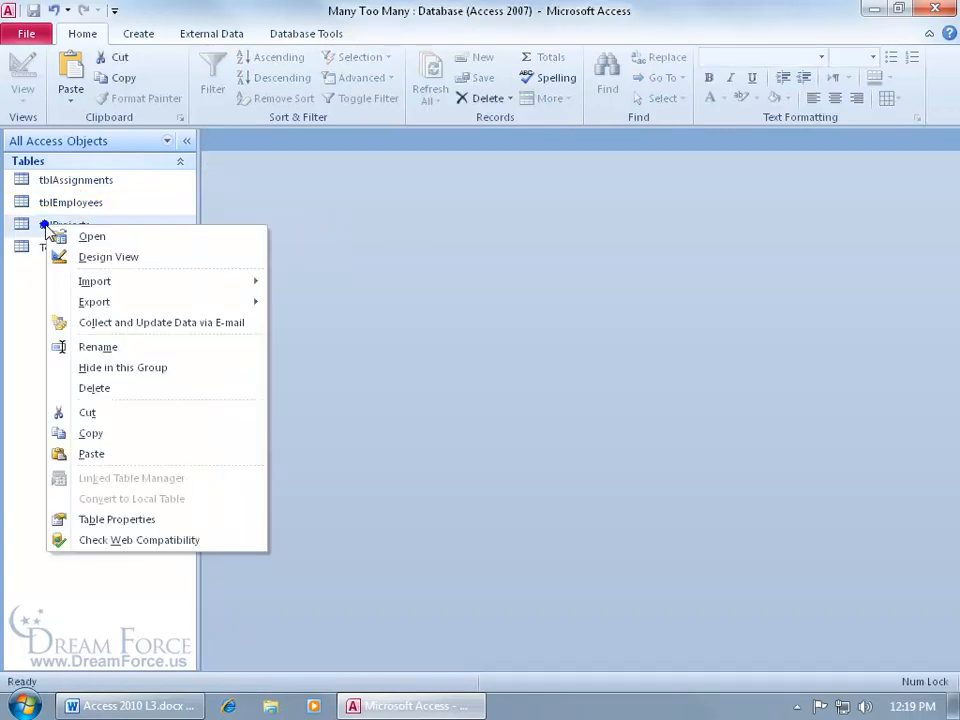
click(88, 433)
right_click(39, 321)
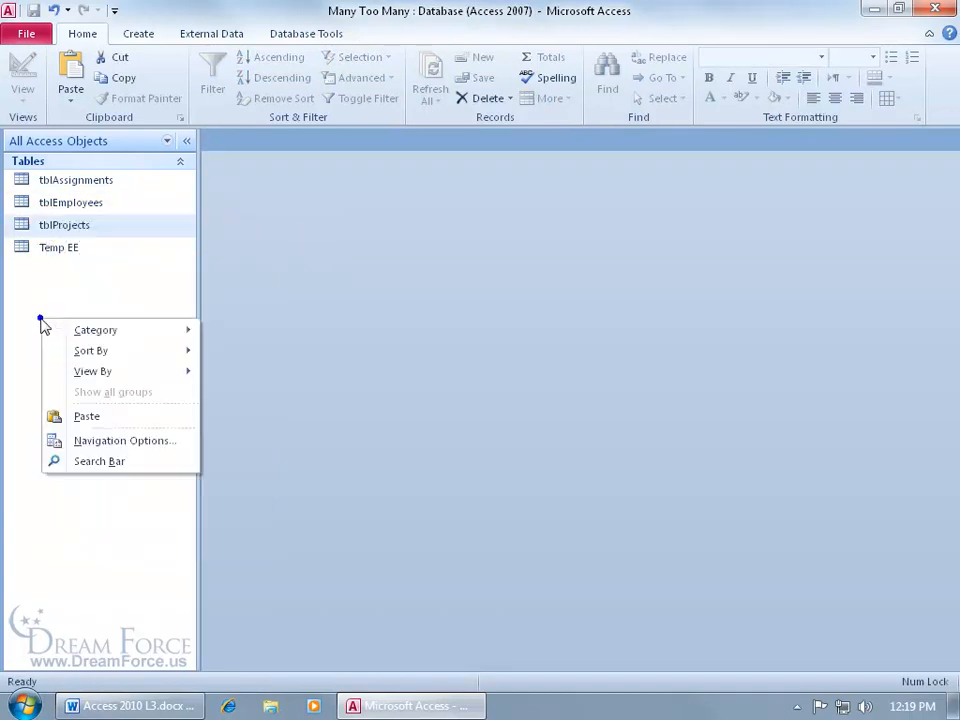
click(97, 425)
click(364, 225)
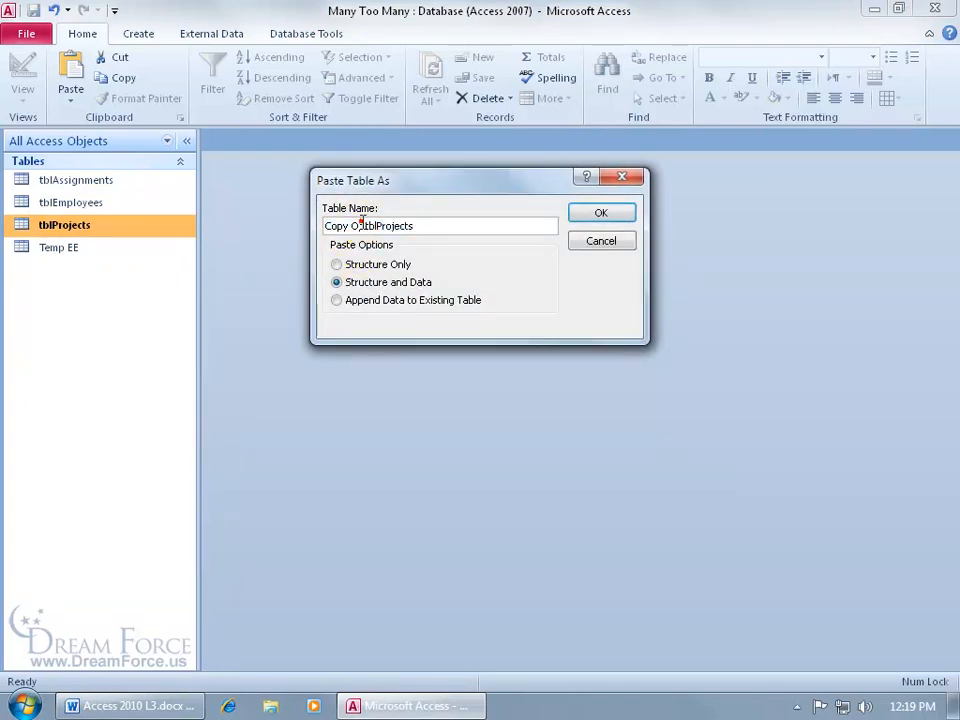
key(ctrl+a)
text(Temp Proj)
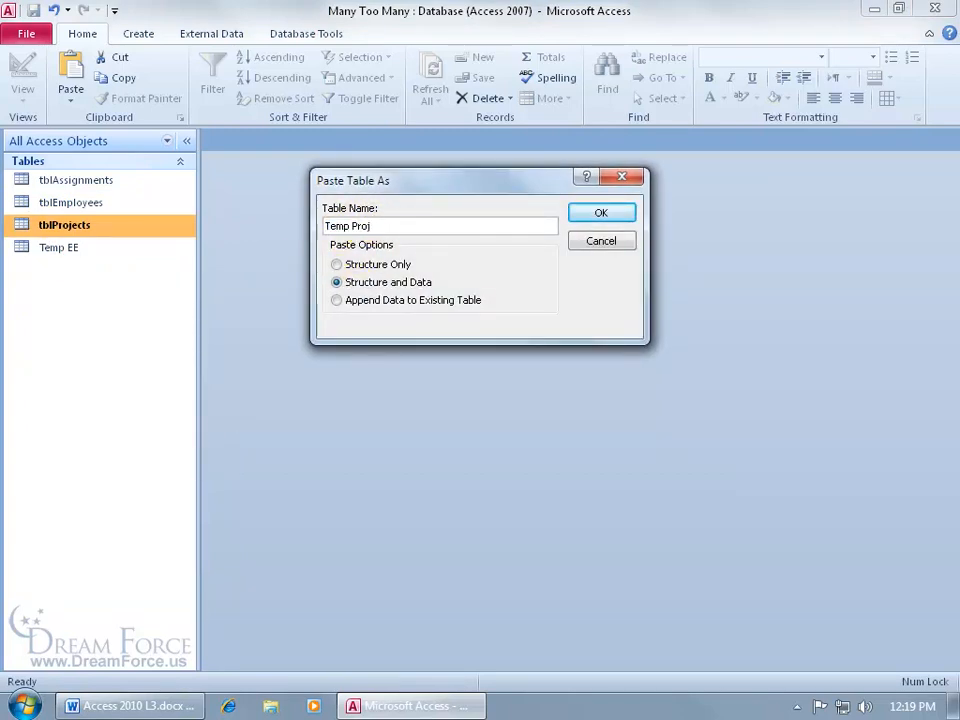
click(338, 265)
click(626, 216)
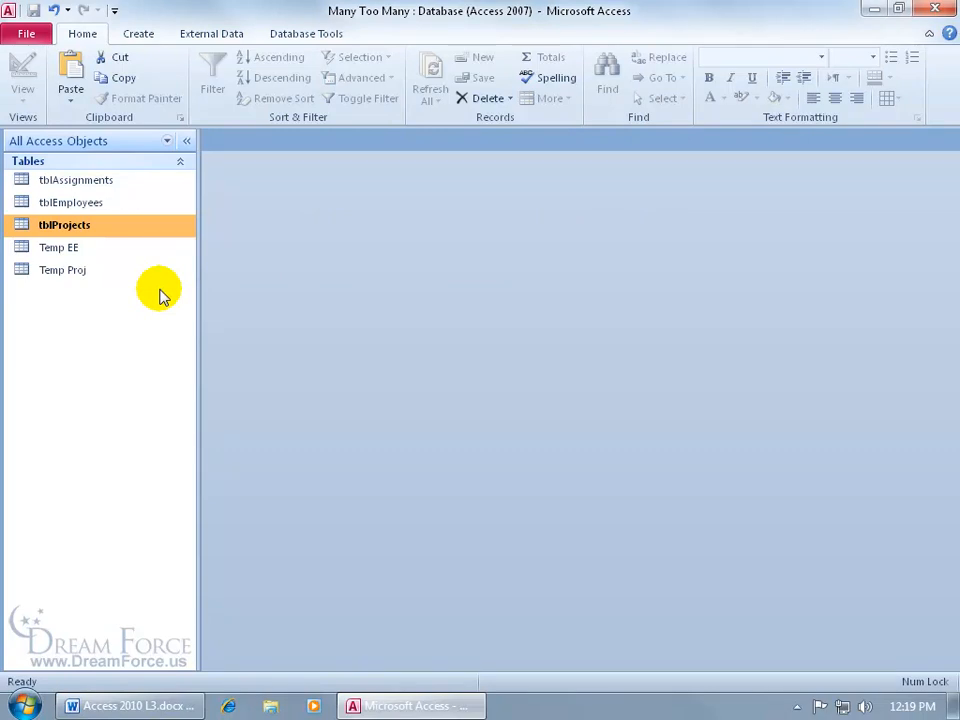
Open Temp EE in Design View and make EmployeeID its primary key
right_click(81, 250)
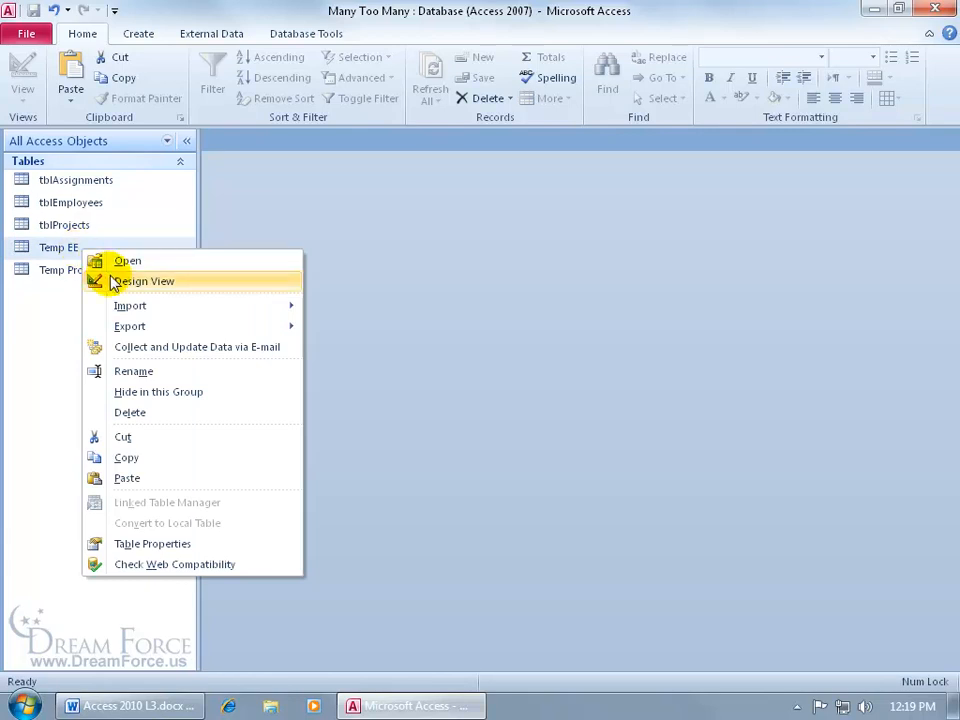
click(95, 280)
click(325, 178)
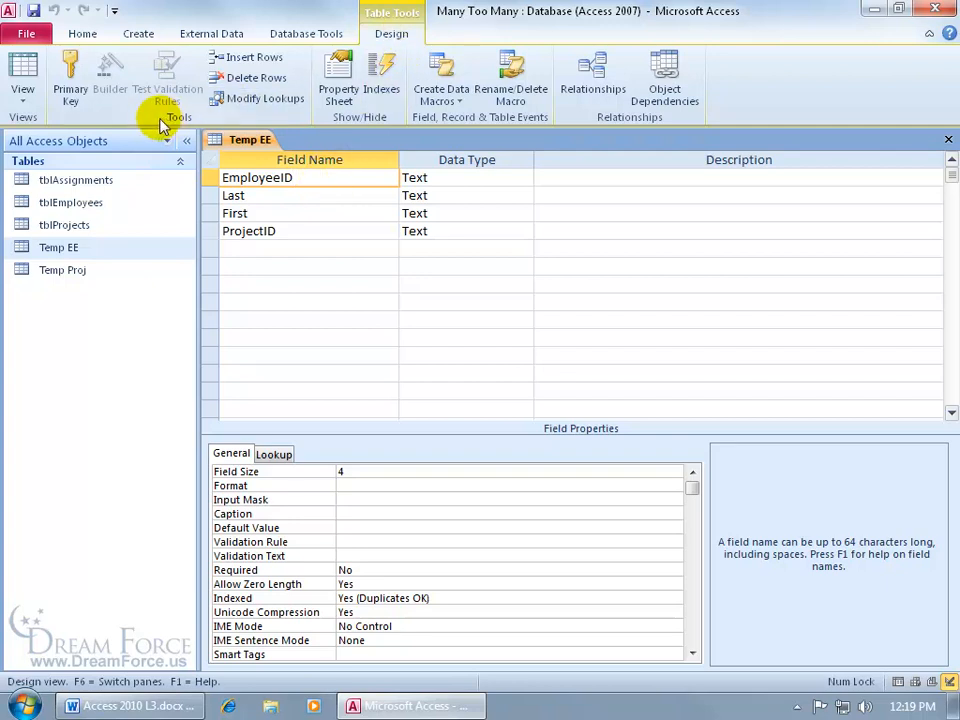
click(70, 68)
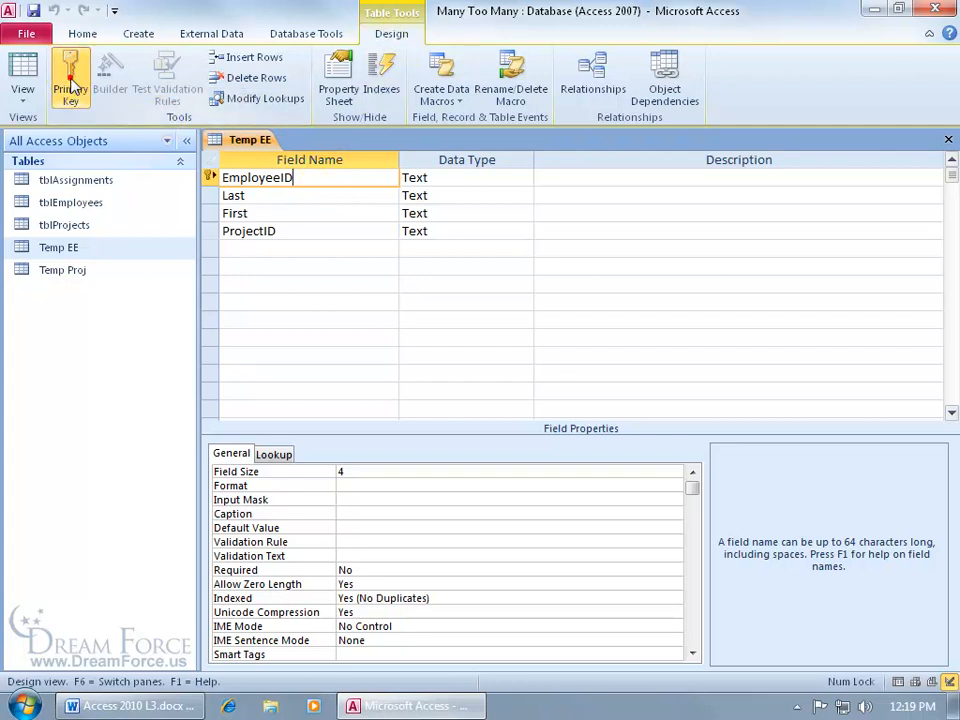
Delete the ProjectID field and its indexes from Temp EE, and save and close the table
click(305, 230)
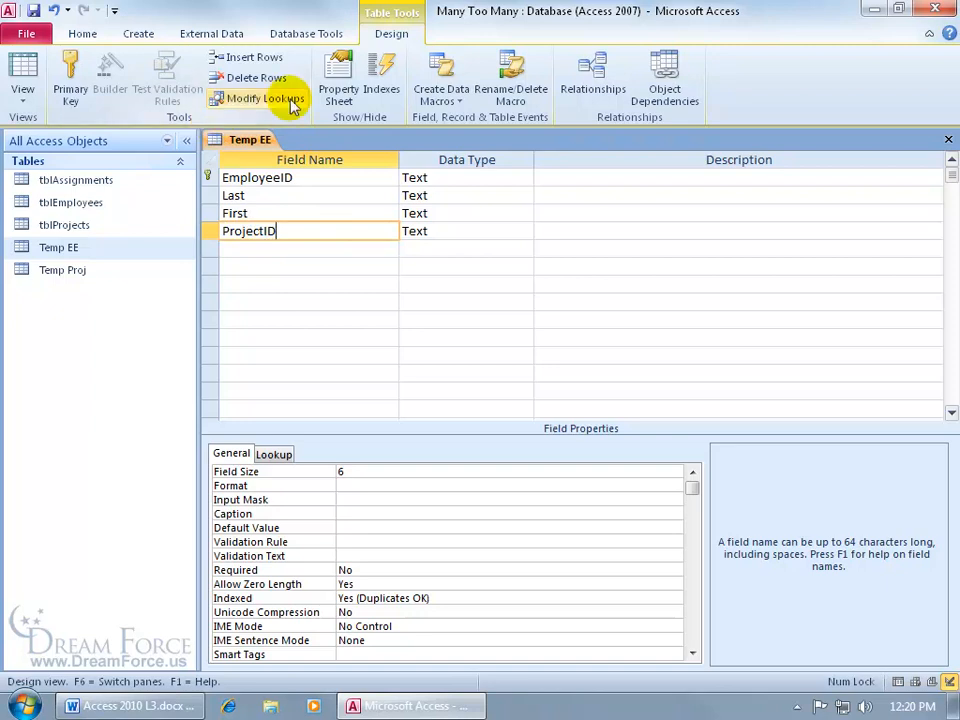
click(257, 78)
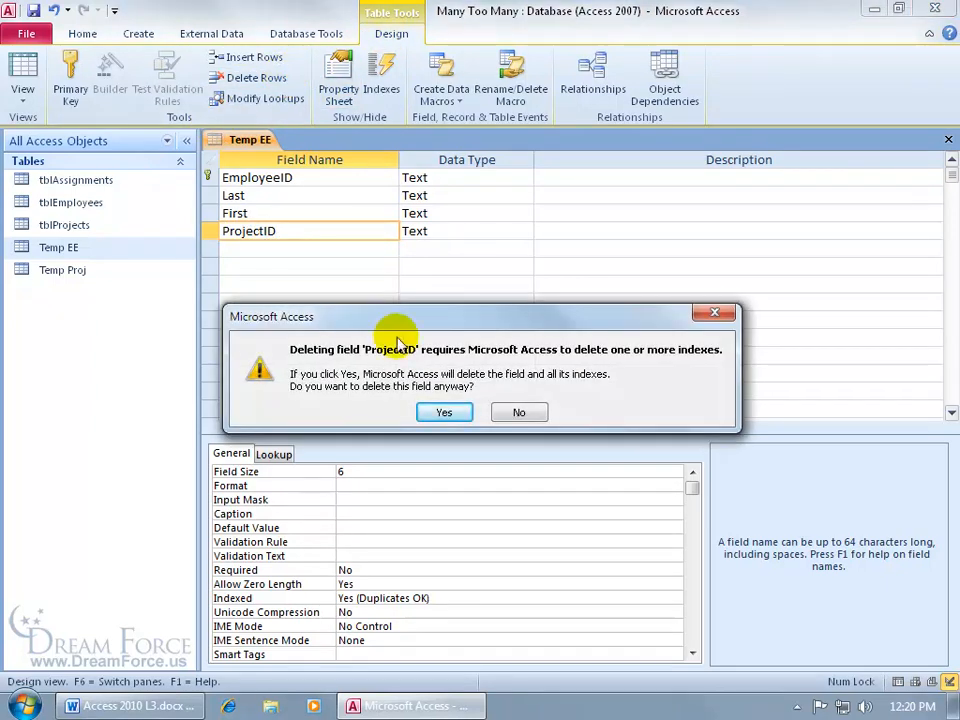
click(445, 411)
click(33, 10)
click(947, 139)
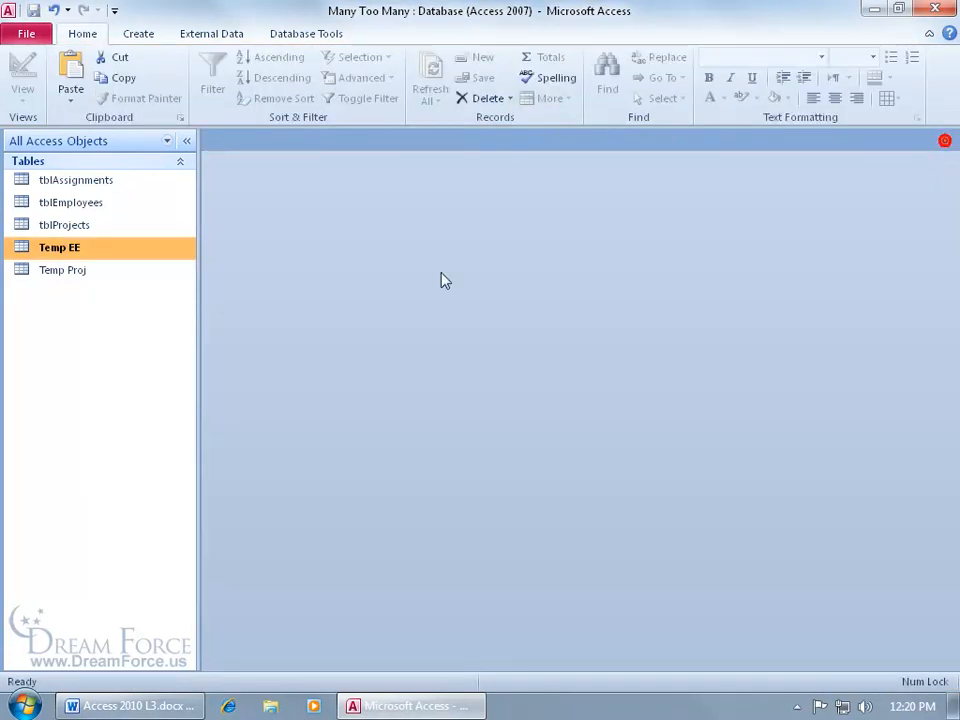
Open Temp Proj in Design View and delete its EmployeeID field
right_click(112, 274)
click(137, 307)
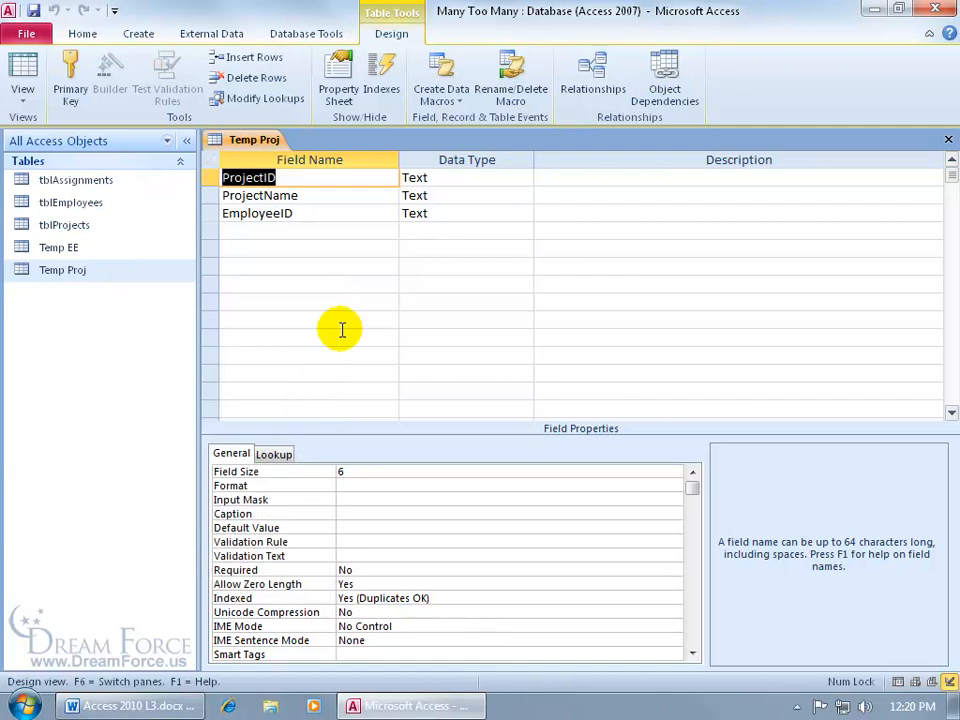
click(268, 215)
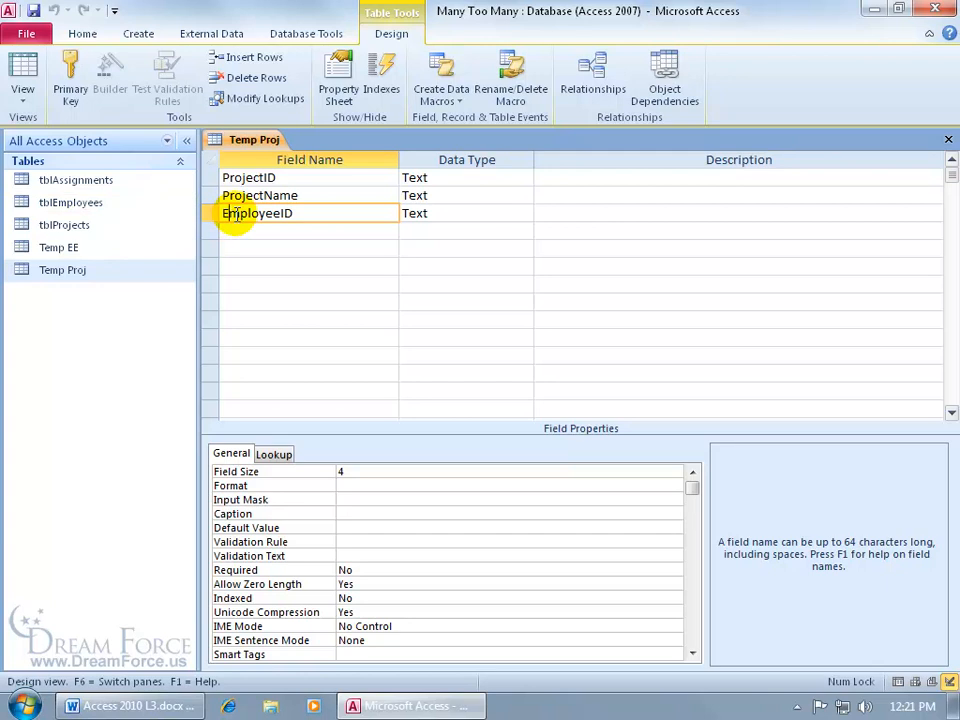
click(250, 78)
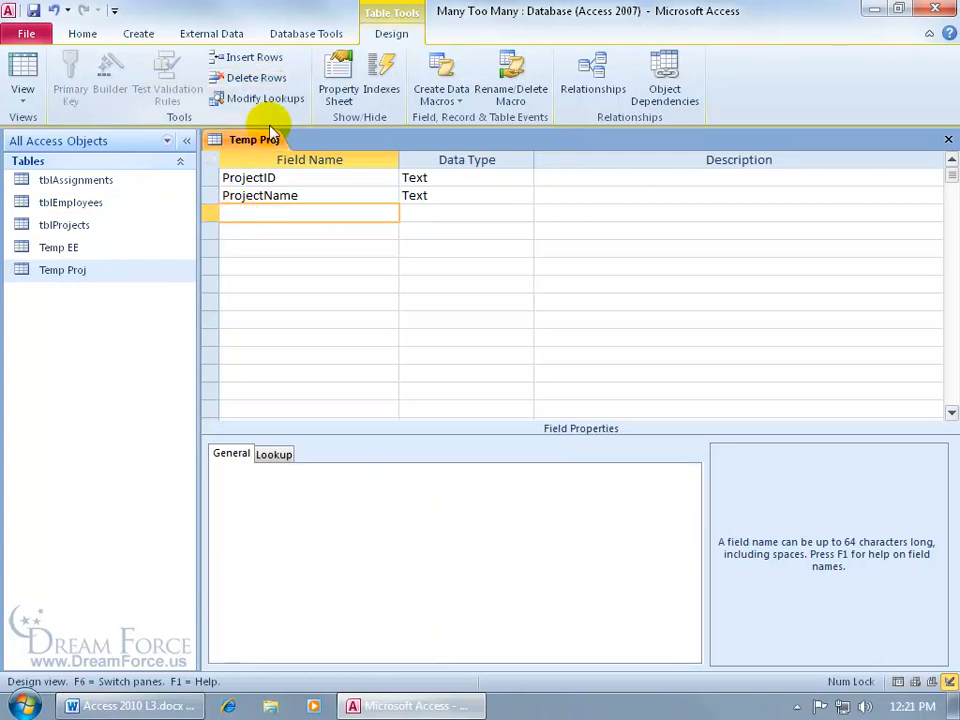
Make ProjectID the primary key of Temp Proj, and close the table with its design changes saved
click(262, 177)
click(72, 76)
click(948, 139)
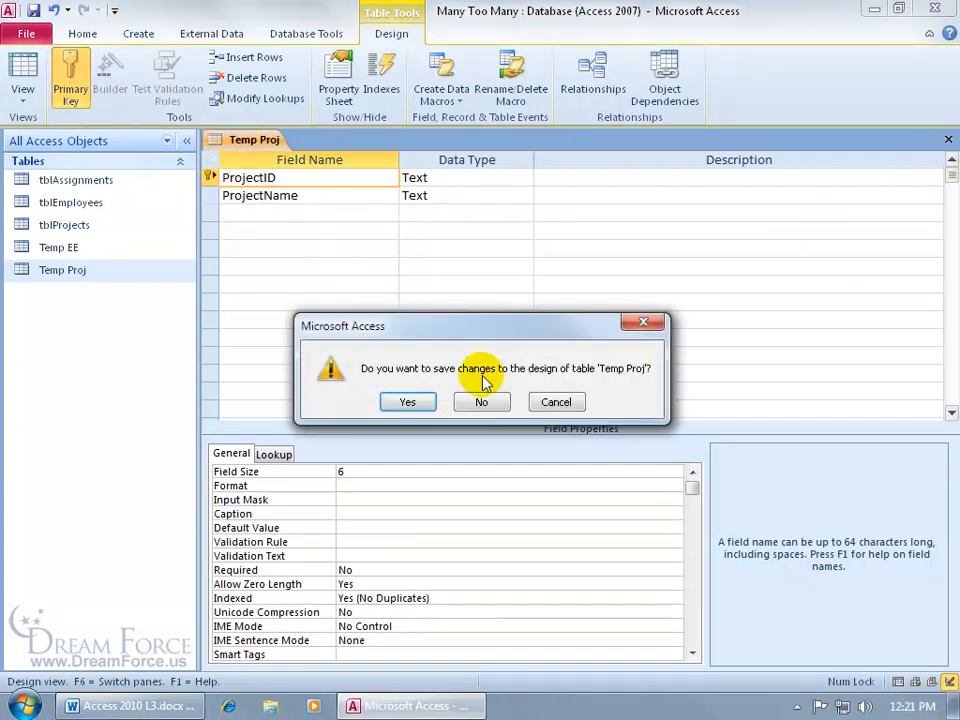
click(410, 401)
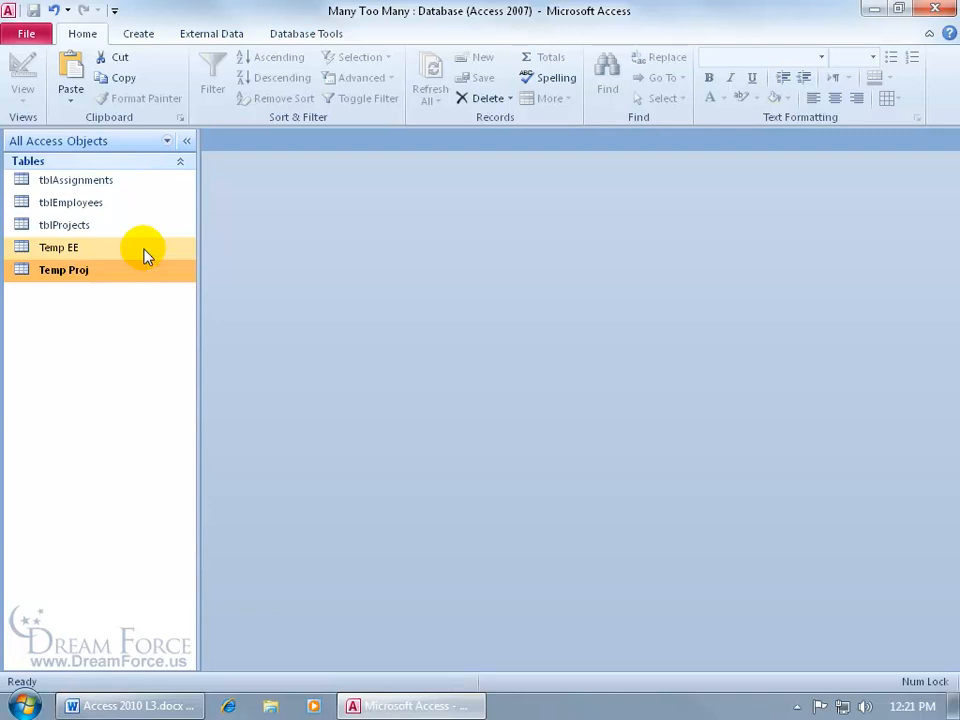
Create a query in Design View on tblEmployees with the EmployeeID, Last and First fields
click(138, 34)
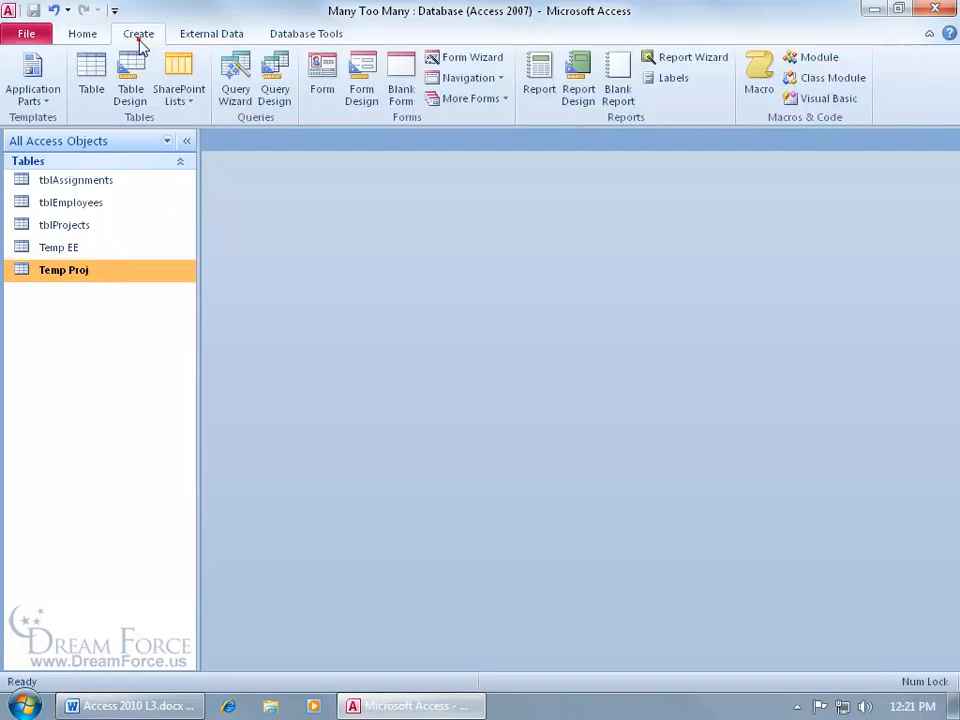
click(274, 90)
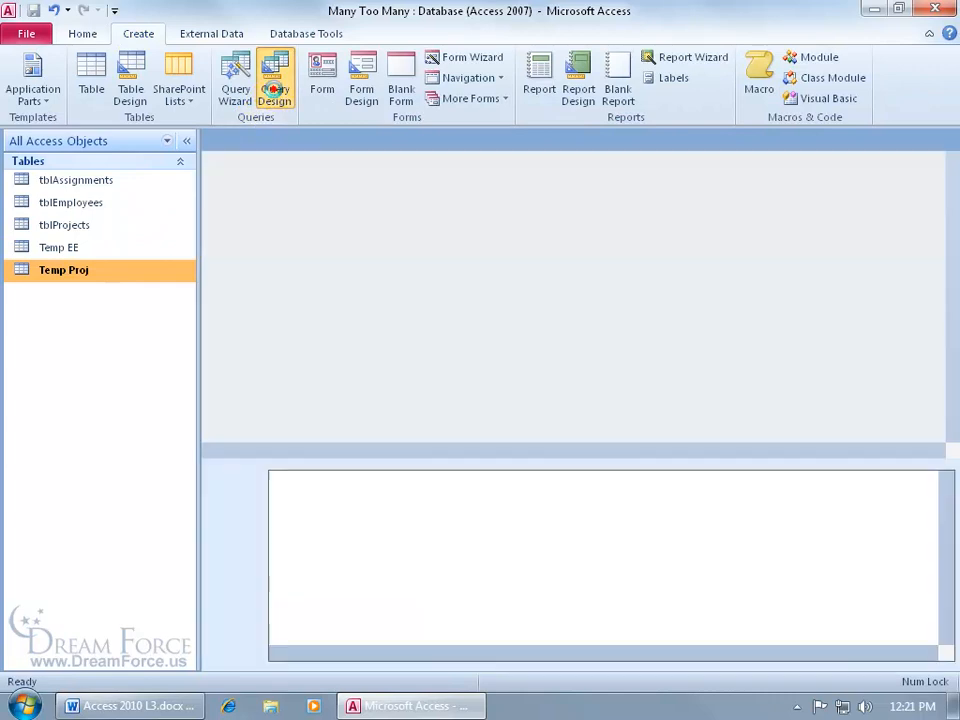
double_click(385, 479)
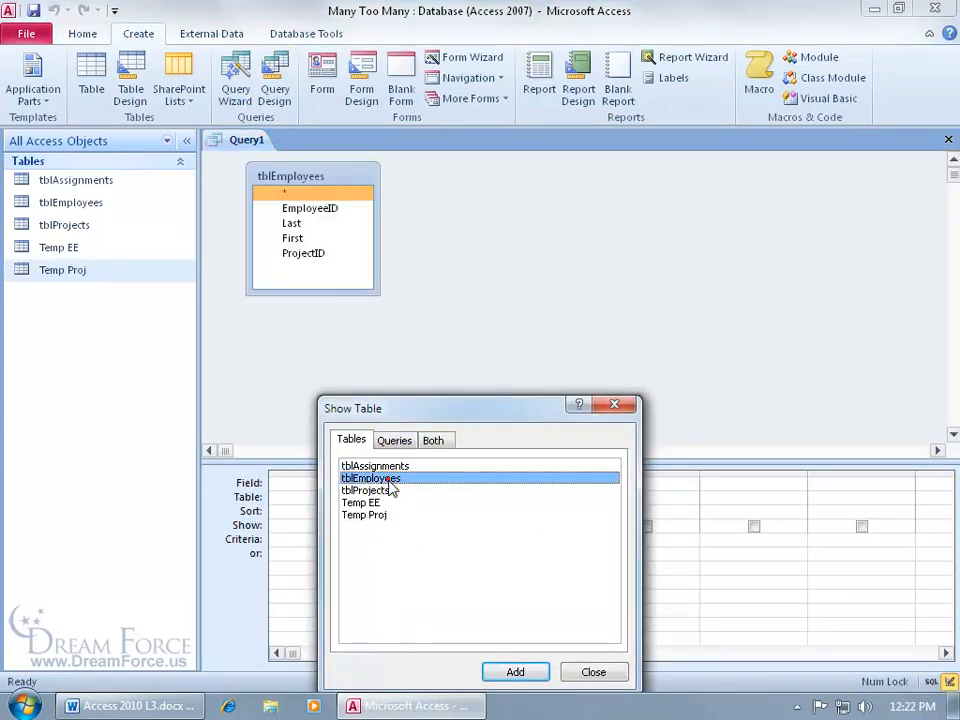
click(617, 408)
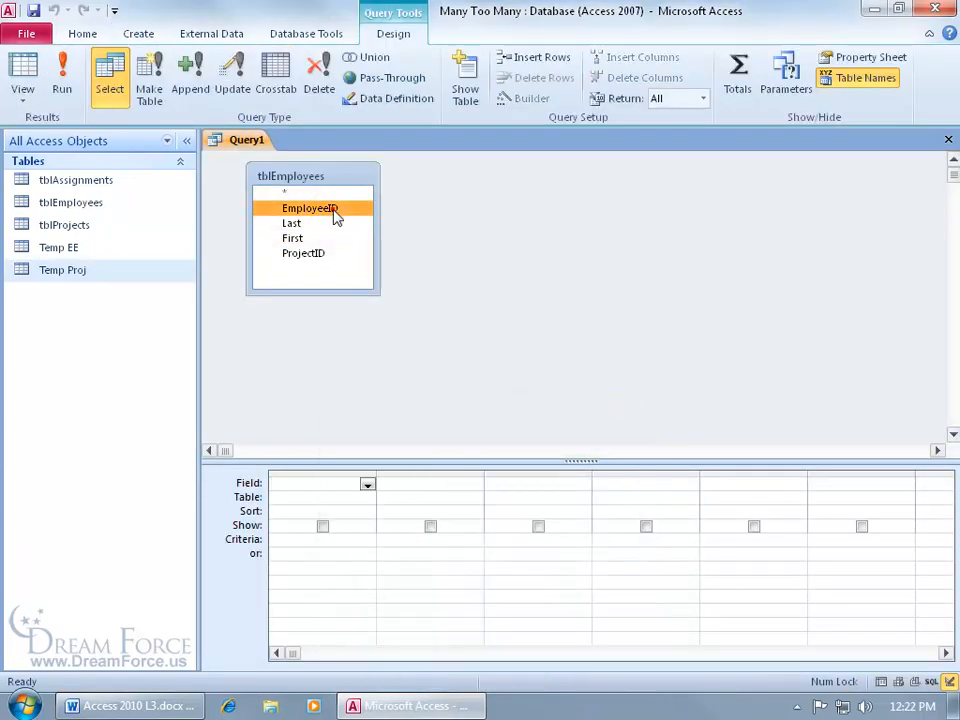
double_click(328, 208)
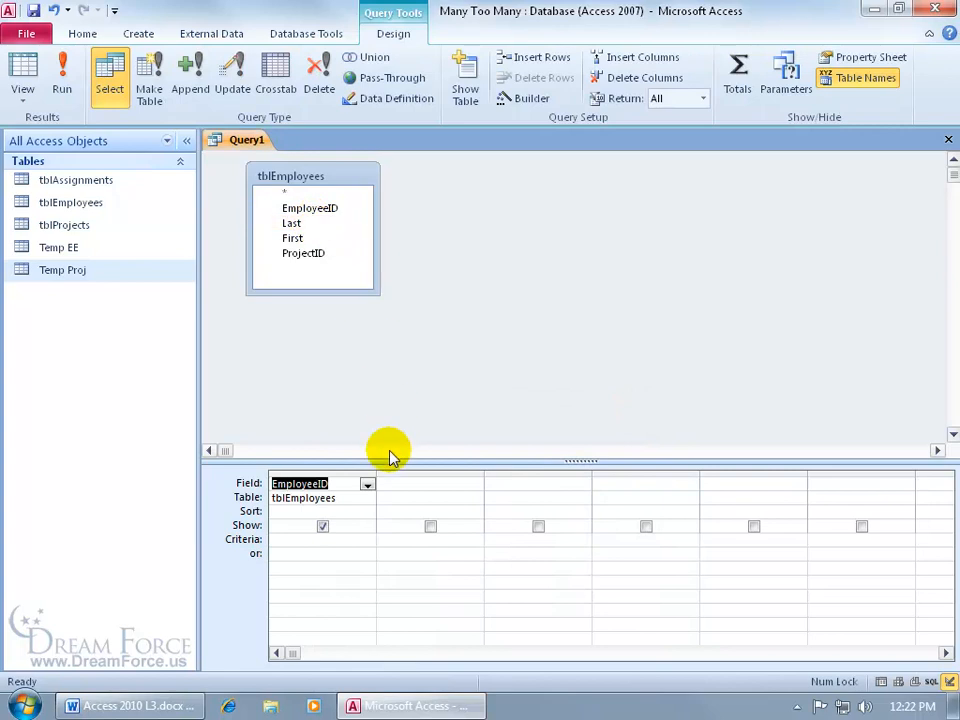
double_click(293, 222)
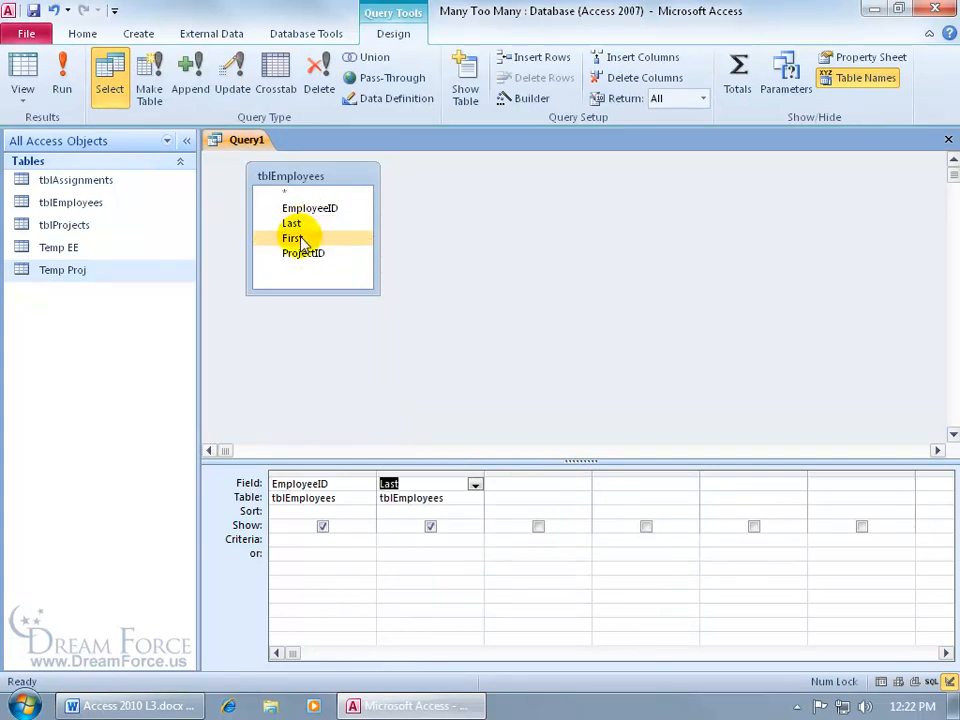
double_click(298, 239)
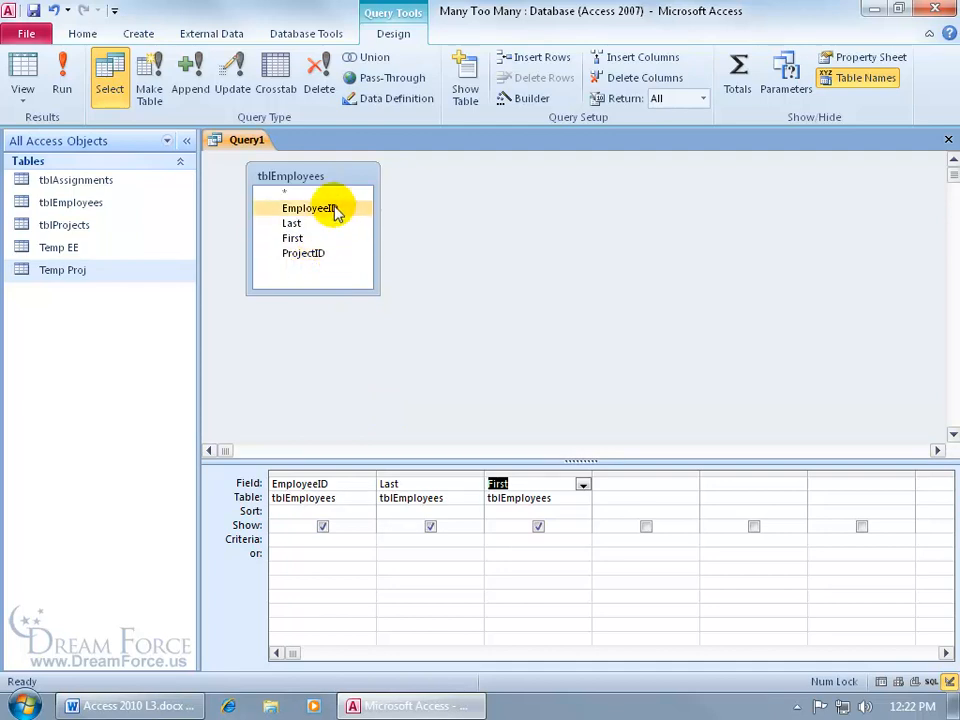
Preview the employee query's records in Datasheet View, and return to its design
click(137, 253)
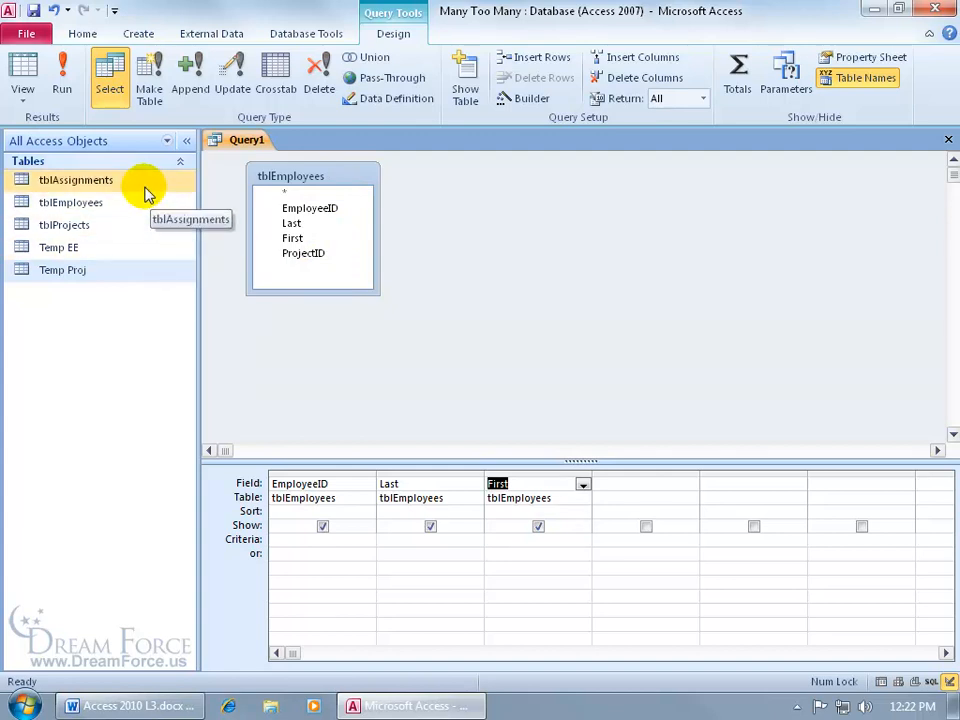
click(37, 72)
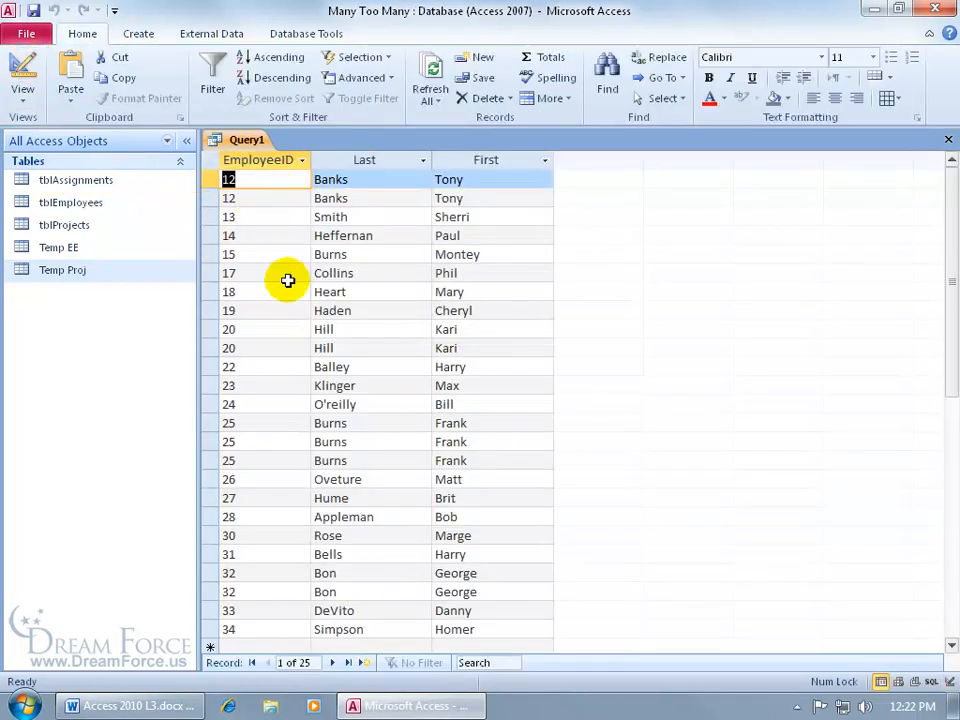
click(22, 72)
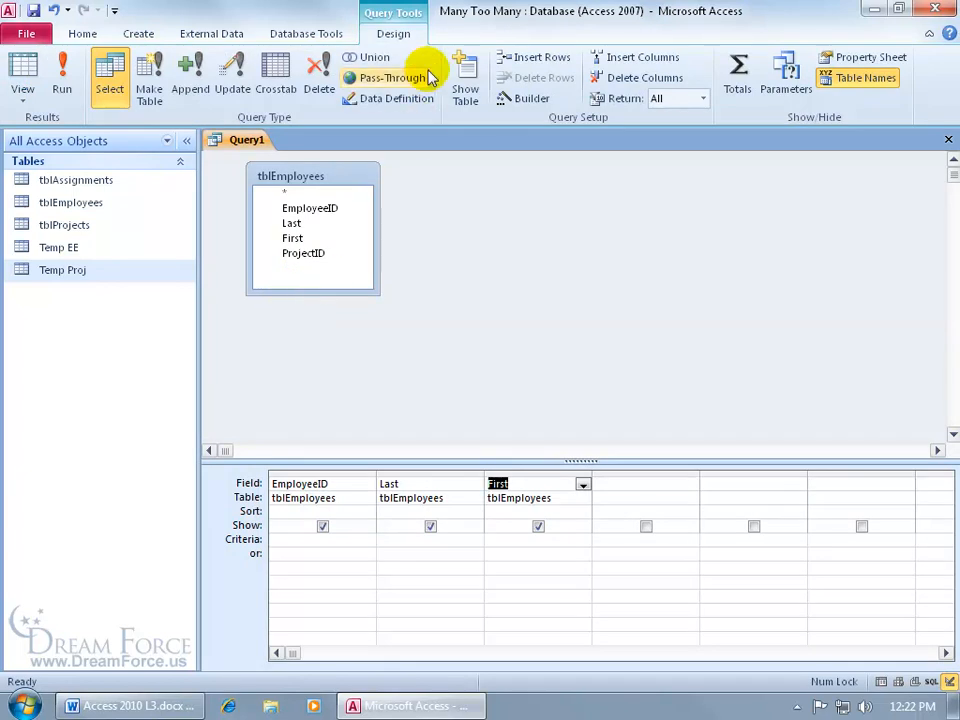
Convert the employee query into an append query that adds its records to Temp EE in the current database
click(190, 78)
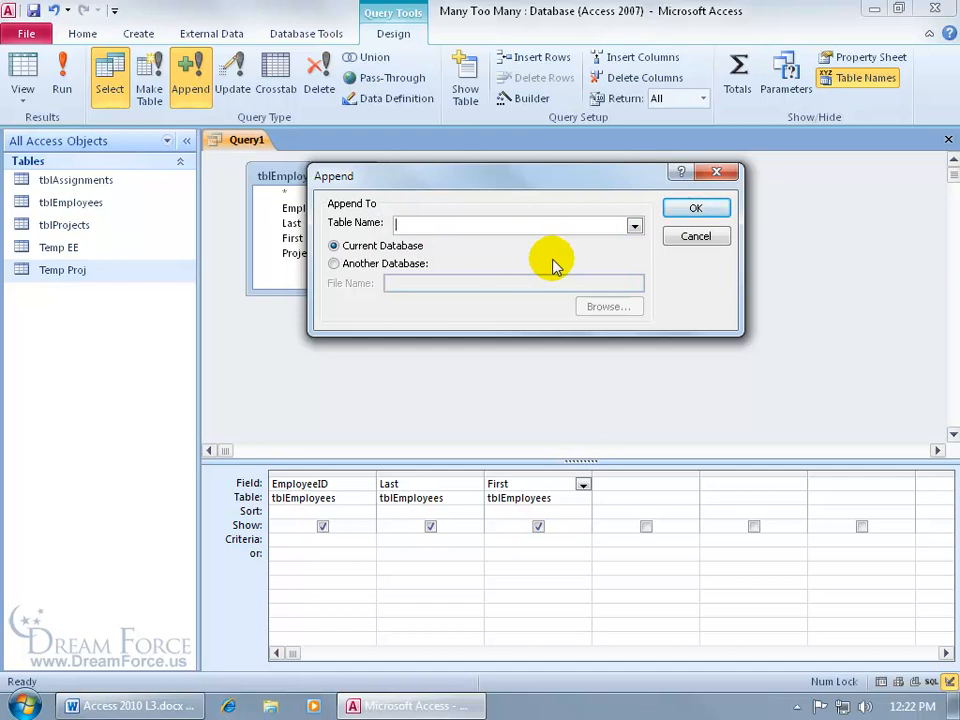
click(634, 226)
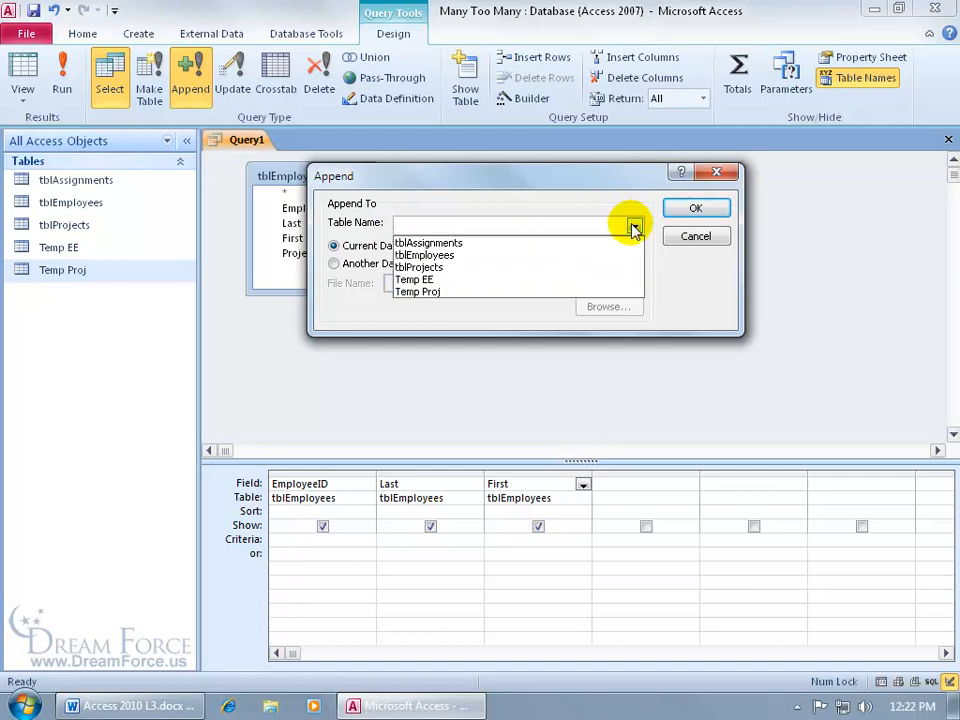
click(557, 279)
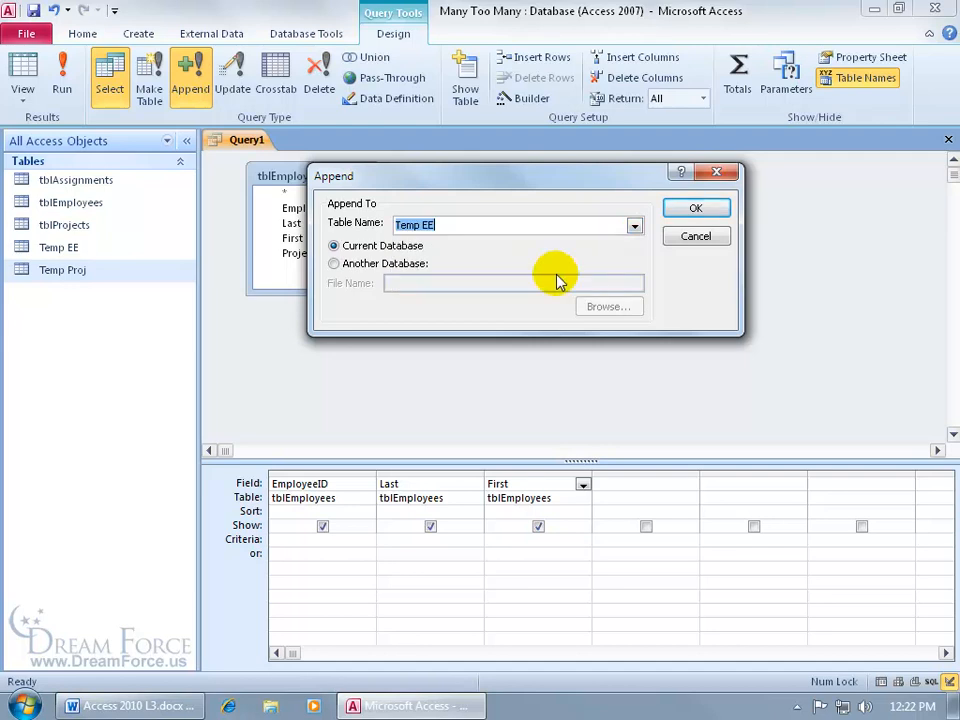
click(695, 208)
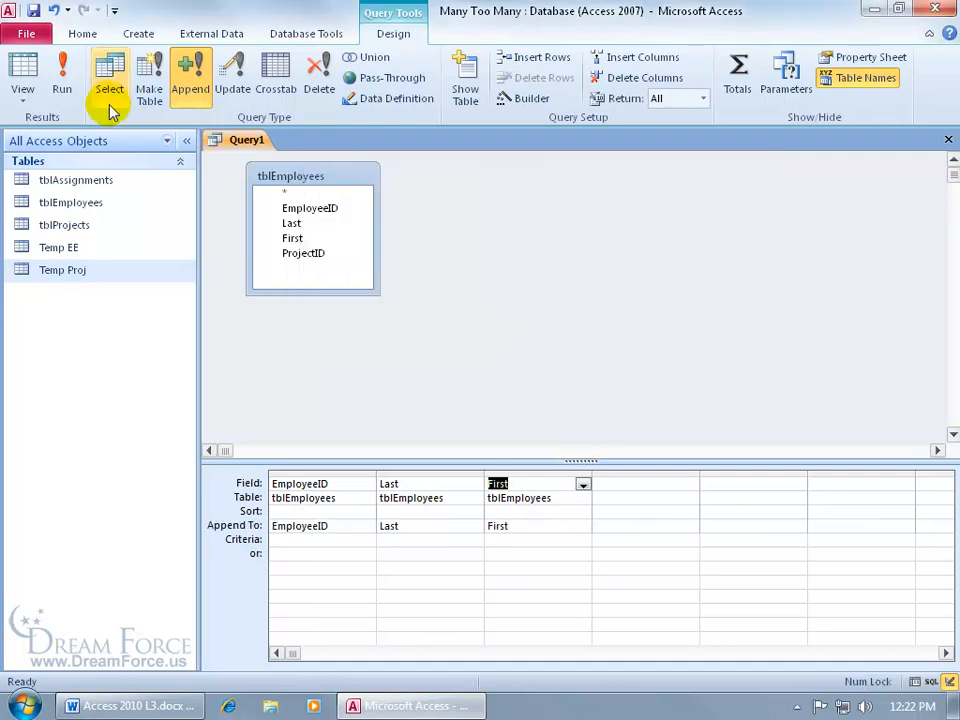
Run the employee append query, accepting the append and ignoring the key violations so duplicates are left out
click(62, 78)
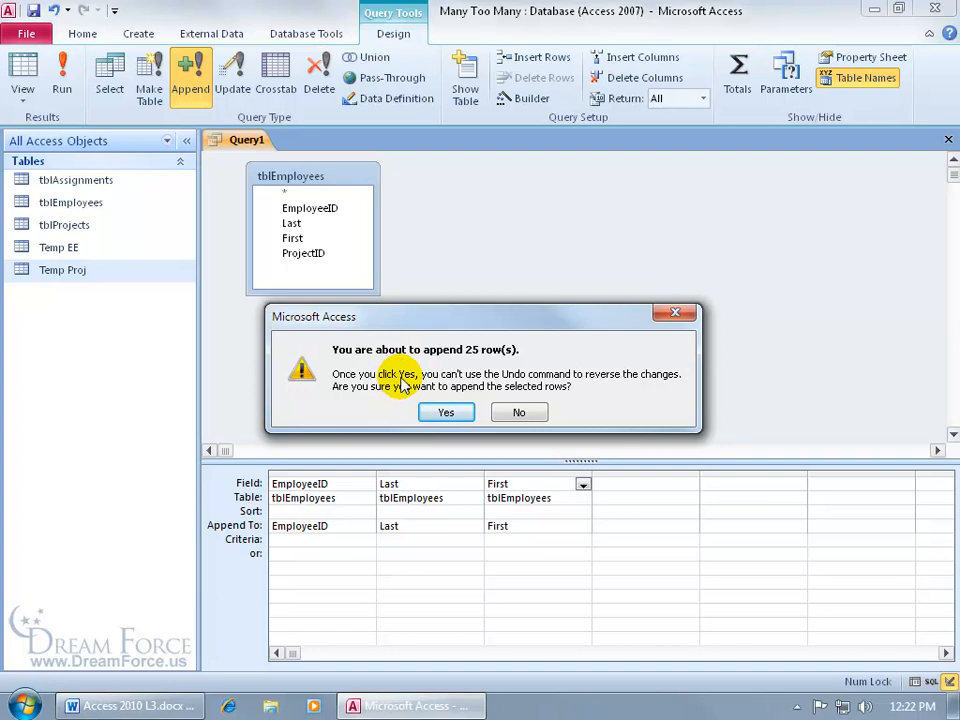
click(448, 412)
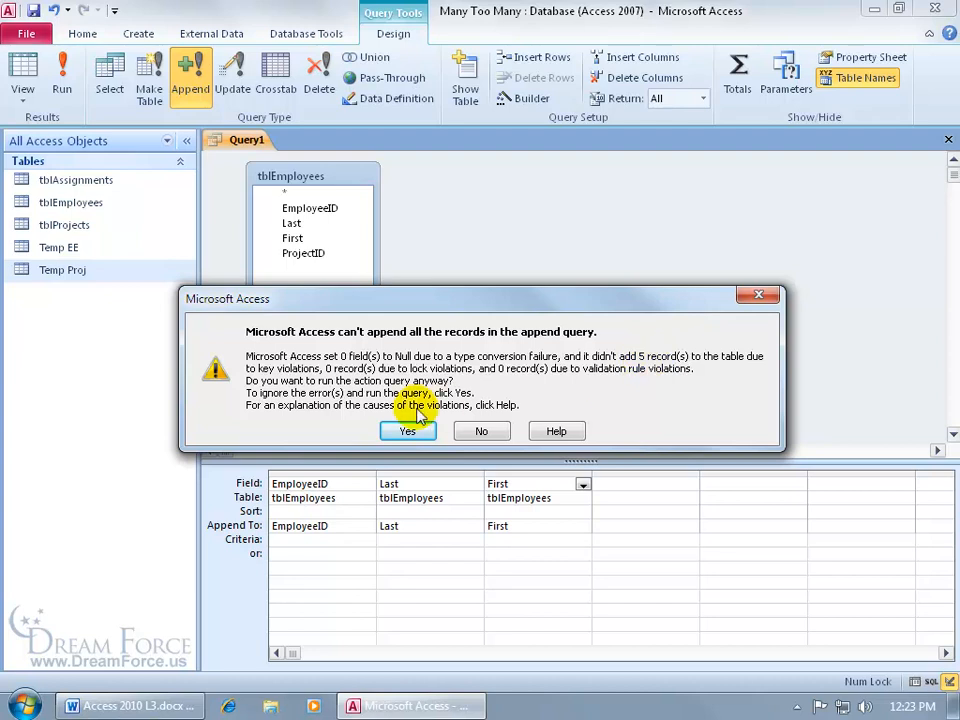
click(402, 434)
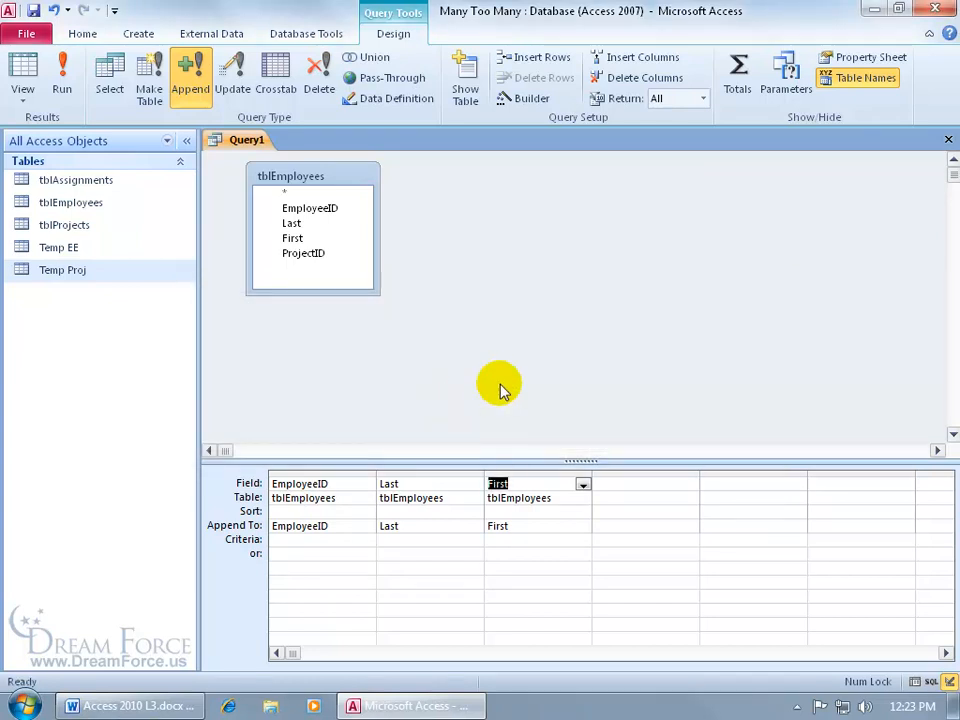
Review the appended records in Temp EE, and close both the table and the employee query without saving the query
double_click(75, 247)
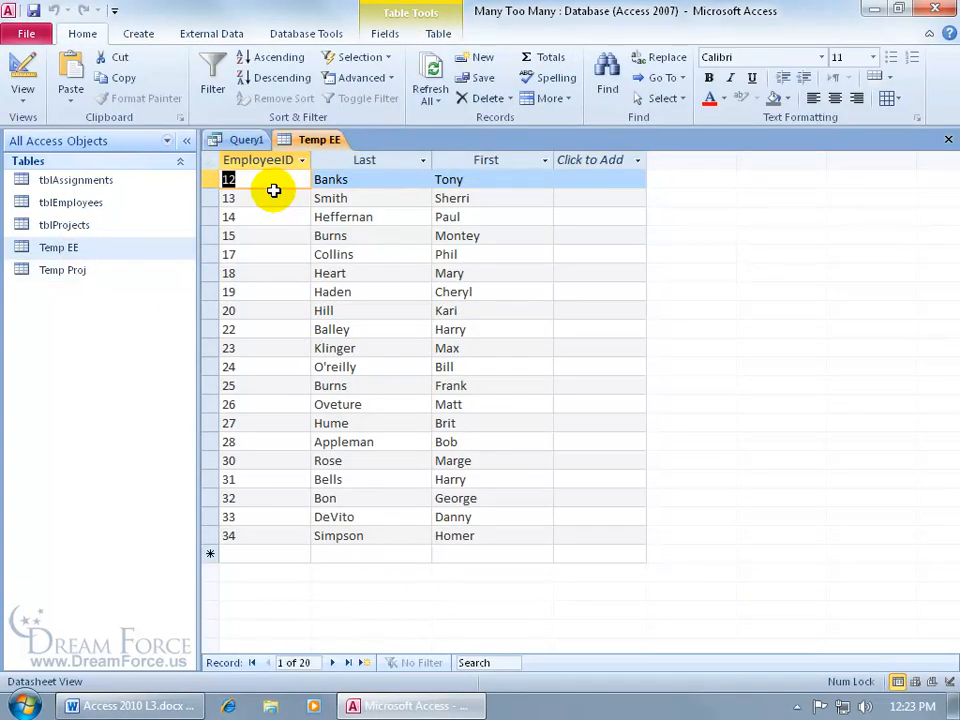
click(946, 140)
click(946, 140)
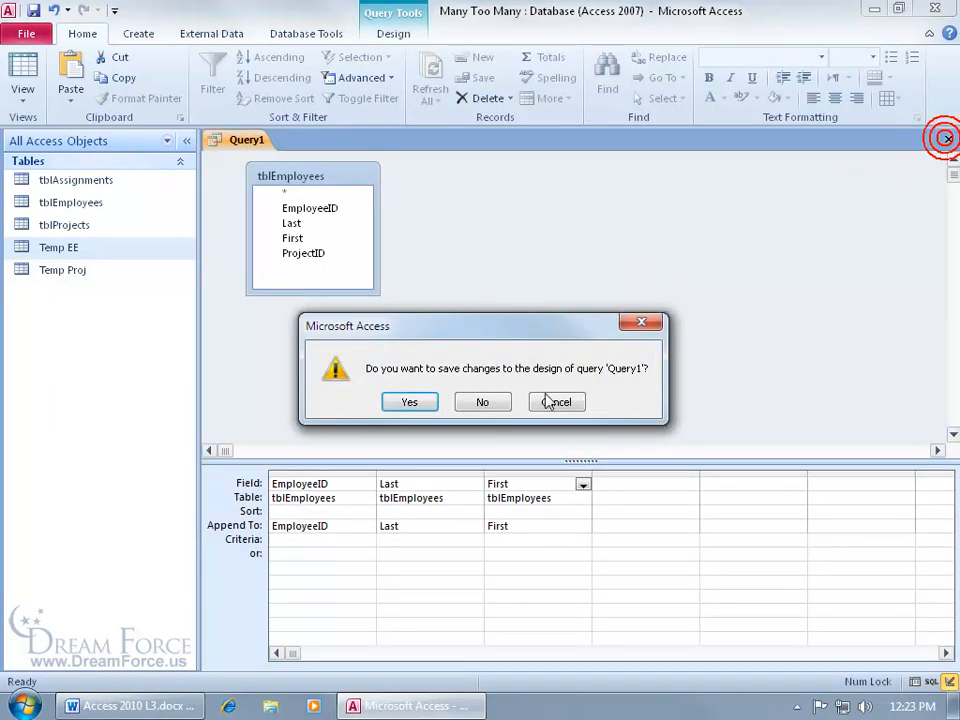
click(480, 400)
Create a query in Design View on tblProjects with the ProjectID and ProjectName fields
click(142, 33)
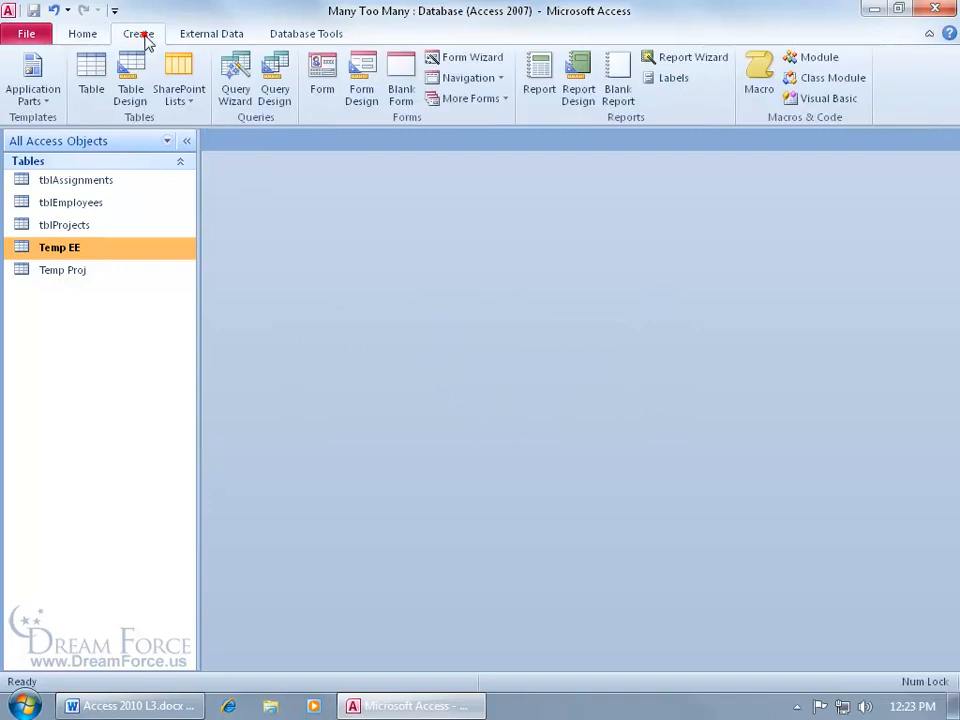
click(274, 96)
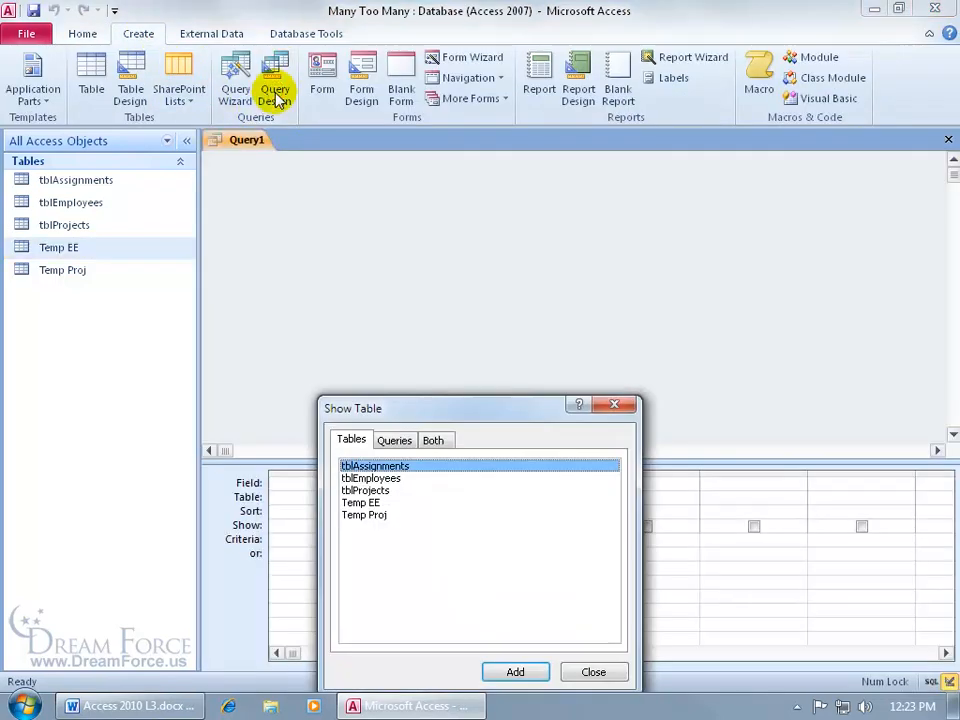
double_click(365, 490)
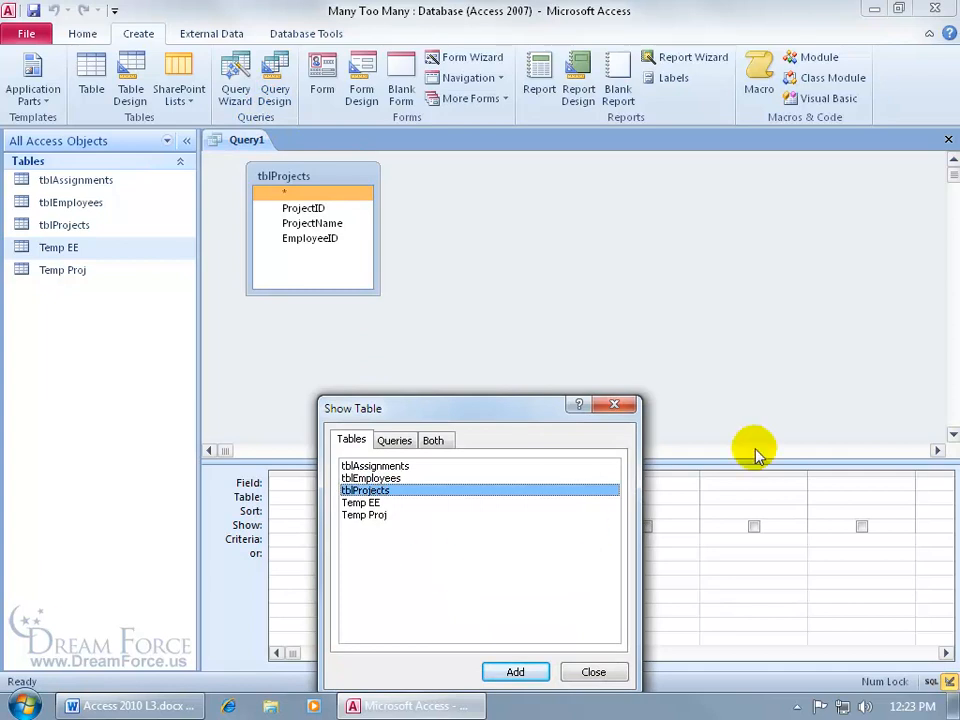
click(614, 404)
double_click(318, 208)
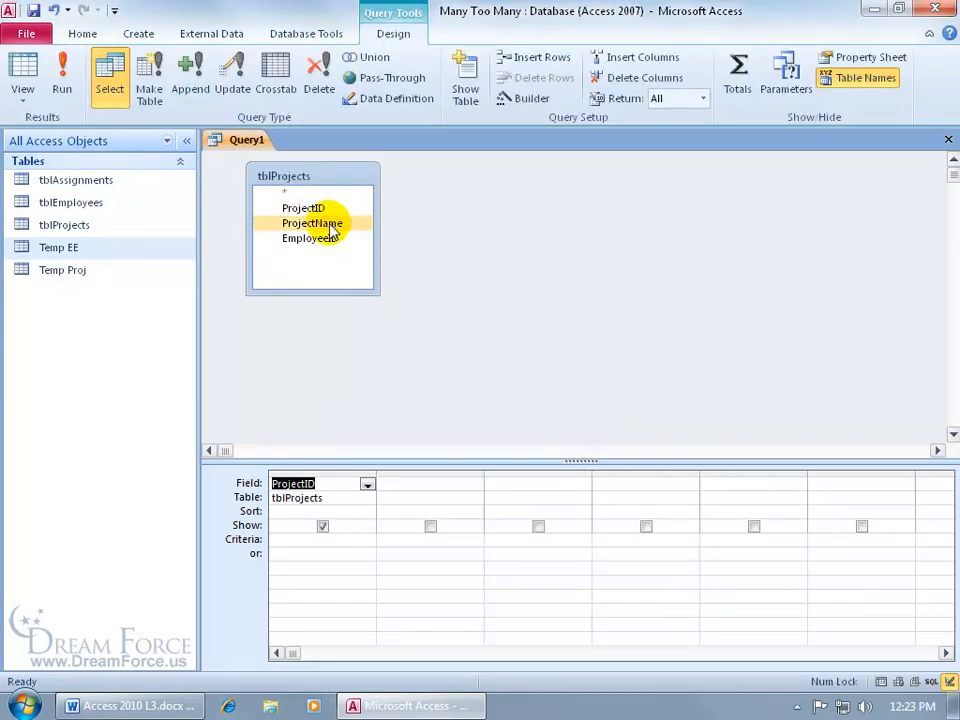
double_click(324, 223)
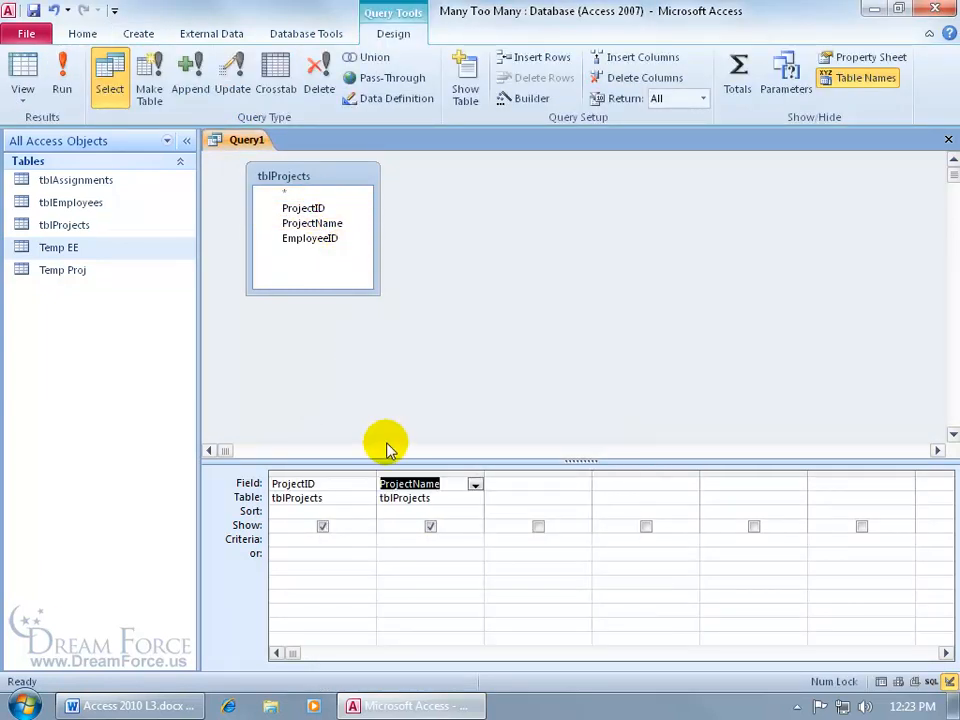
Convert the project query into an append query that adds its records to Temp Proj in the current database
click(199, 103)
click(634, 226)
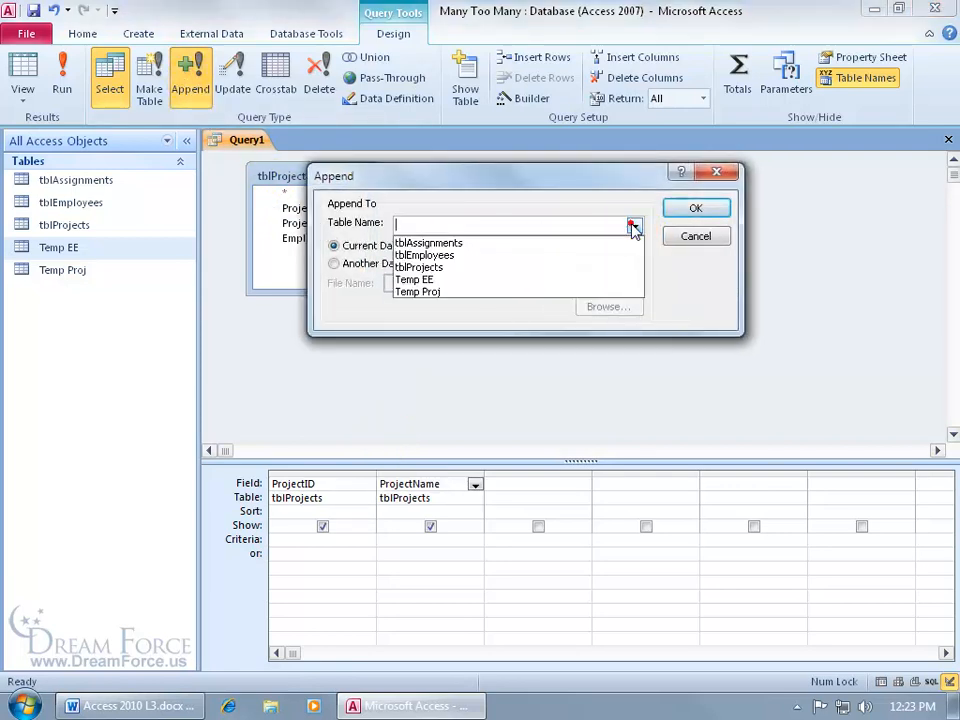
click(614, 292)
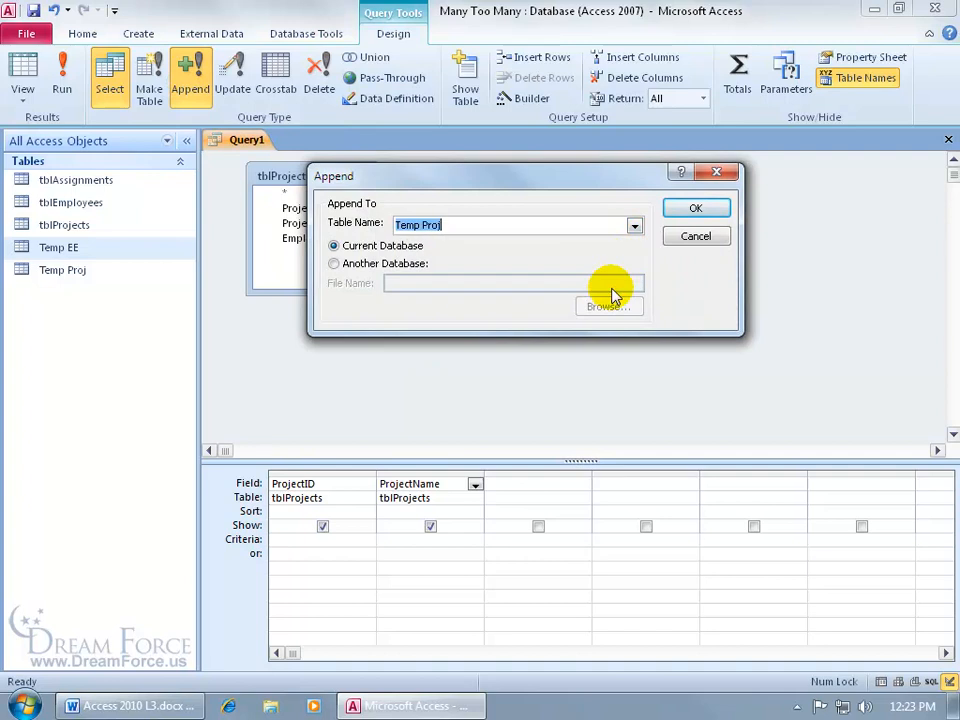
click(692, 208)
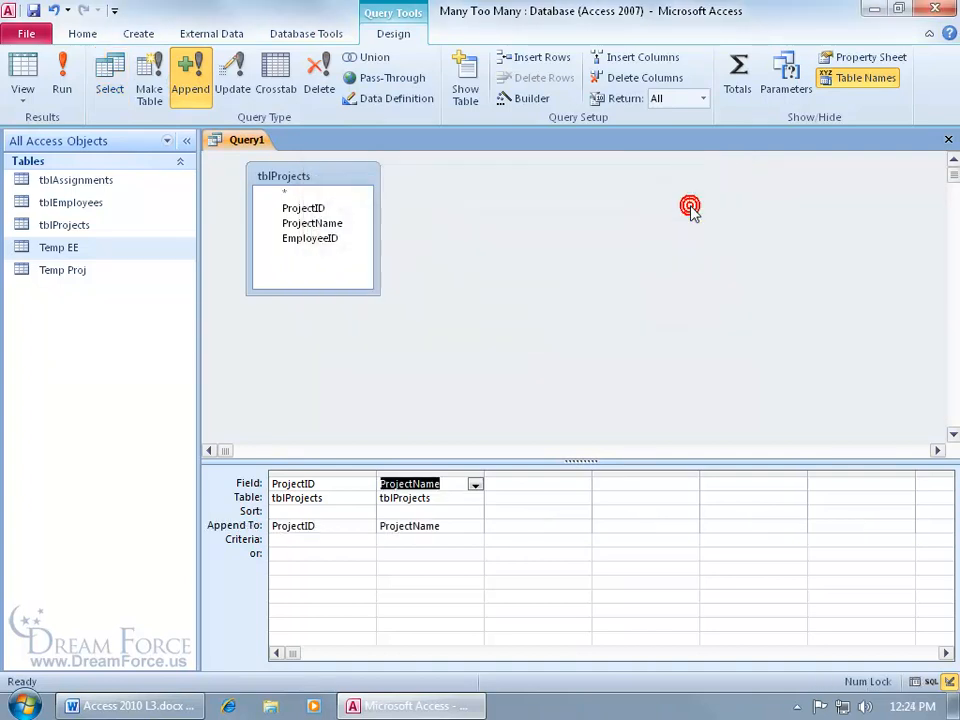
Run the project append query despite the key violations, and close the query without saving it
click(66, 82)
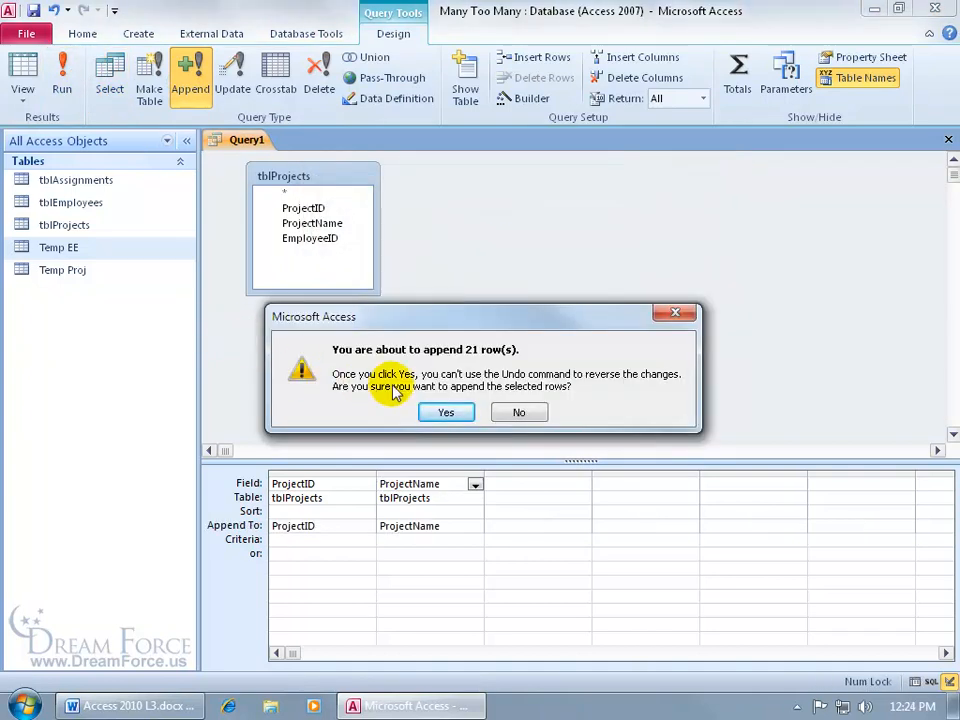
click(440, 411)
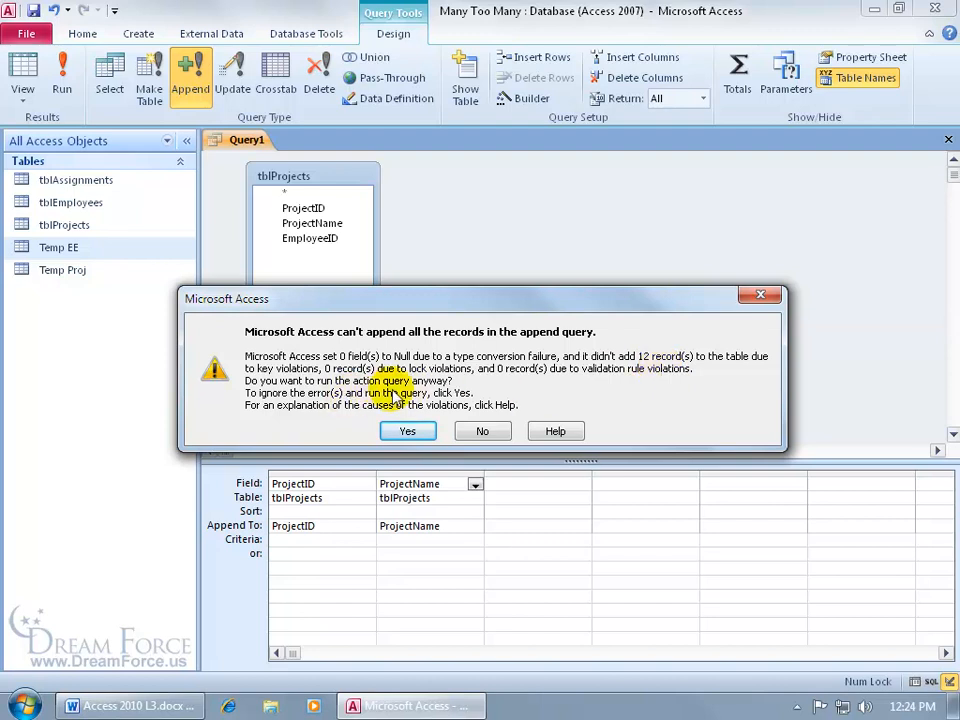
click(418, 431)
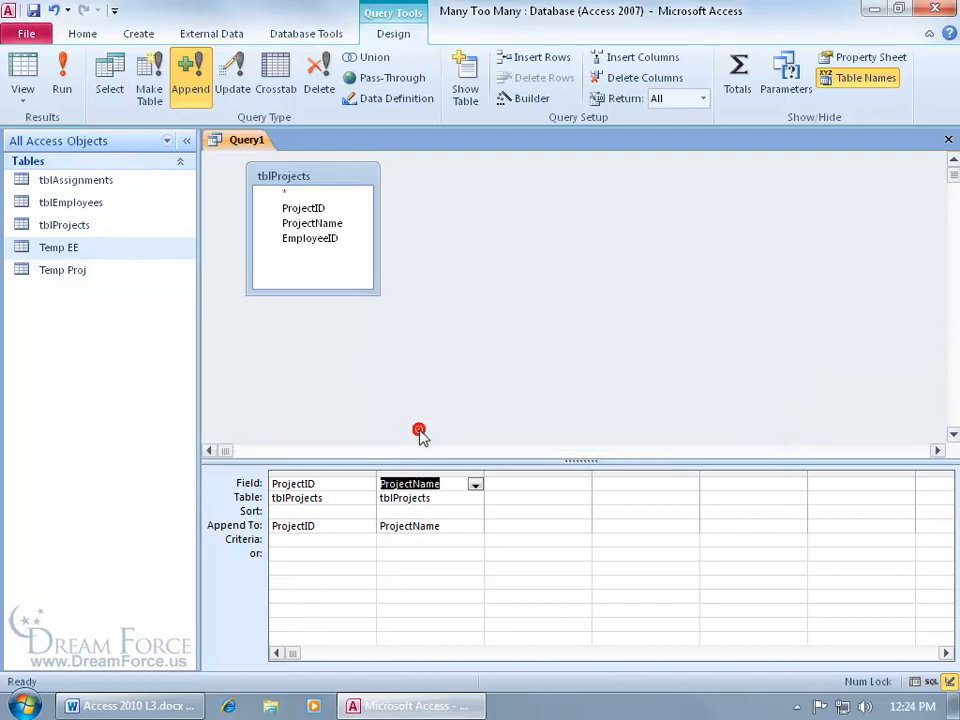
click(948, 139)
click(482, 400)
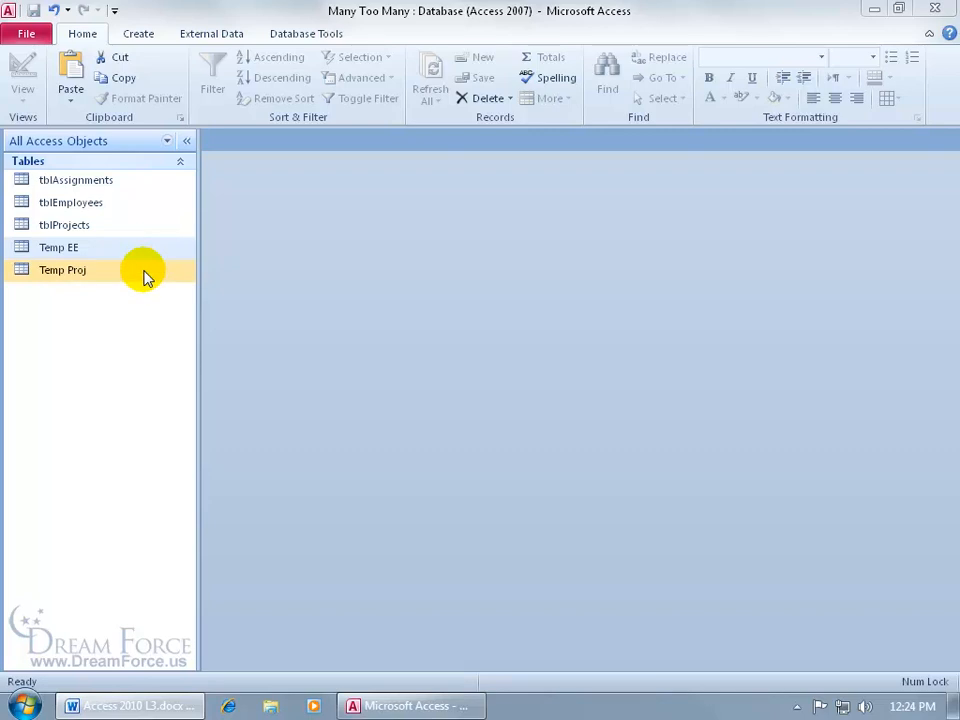
Examine the records in Temp EE and Temp Proj for duplicates, and close both tables
double_click(121, 249)
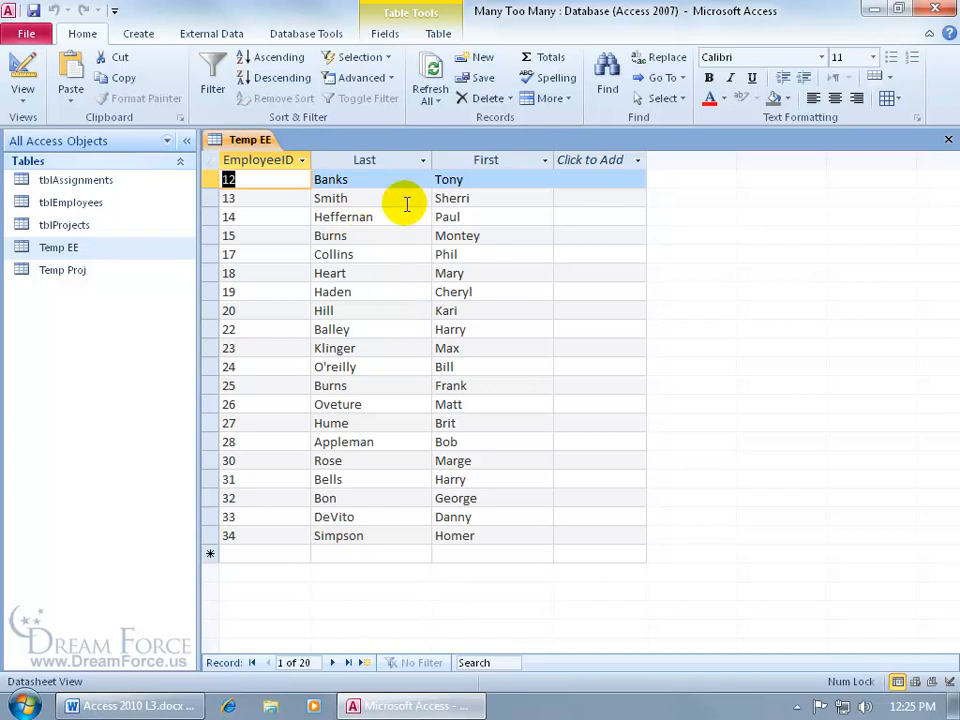
double_click(90, 270)
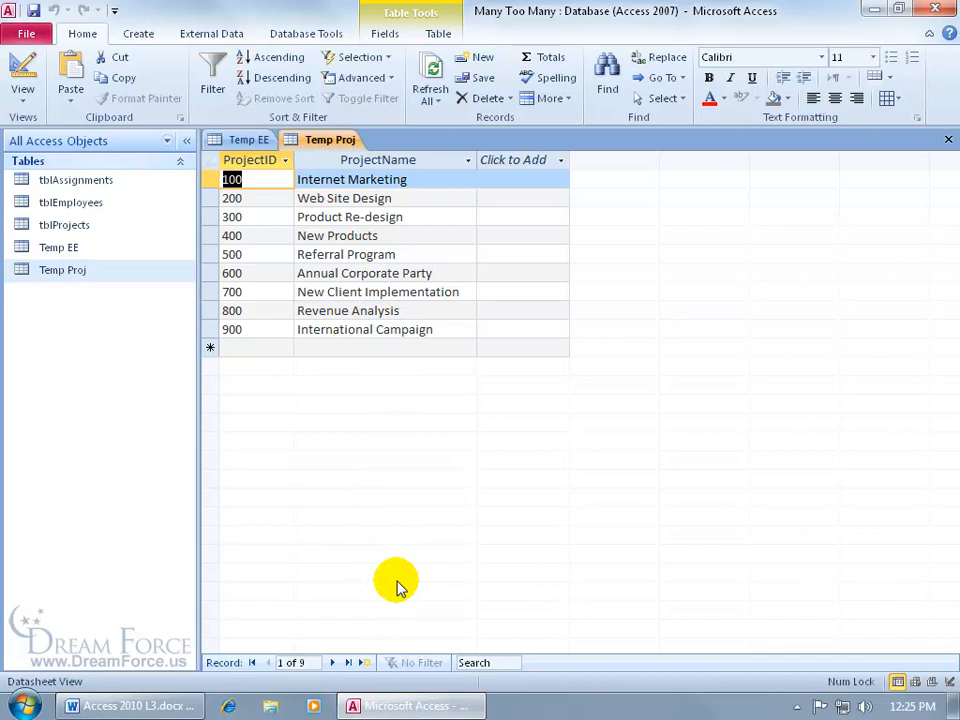
click(948, 139)
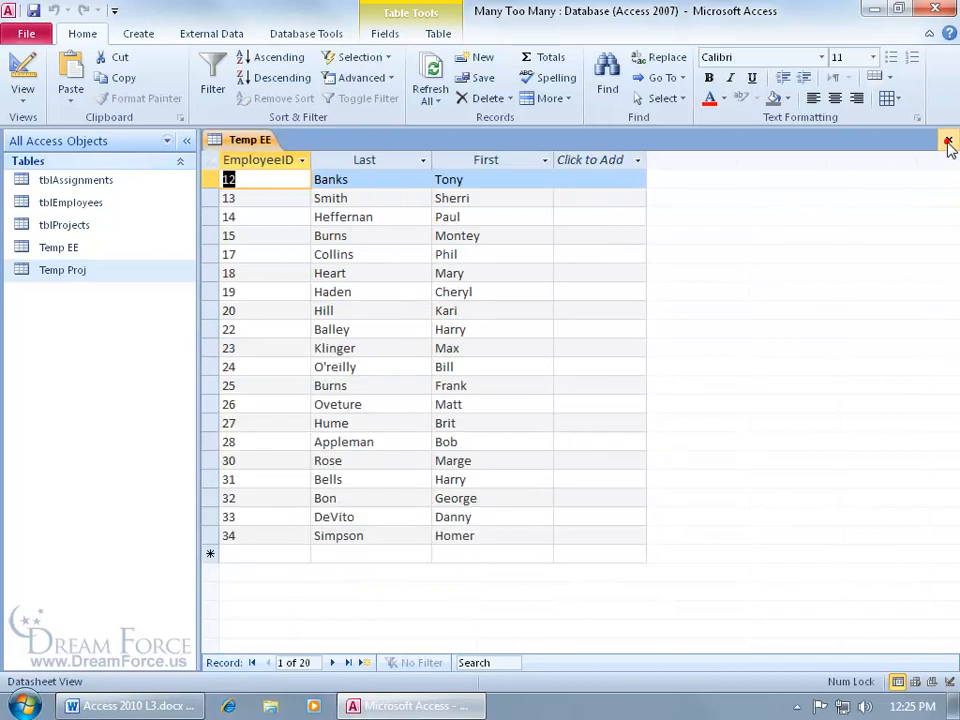
click(948, 139)
Delete the tblEmployees table along with its relationships, and delete the tblProjects table, emptying the Clipboard
click(84, 204)
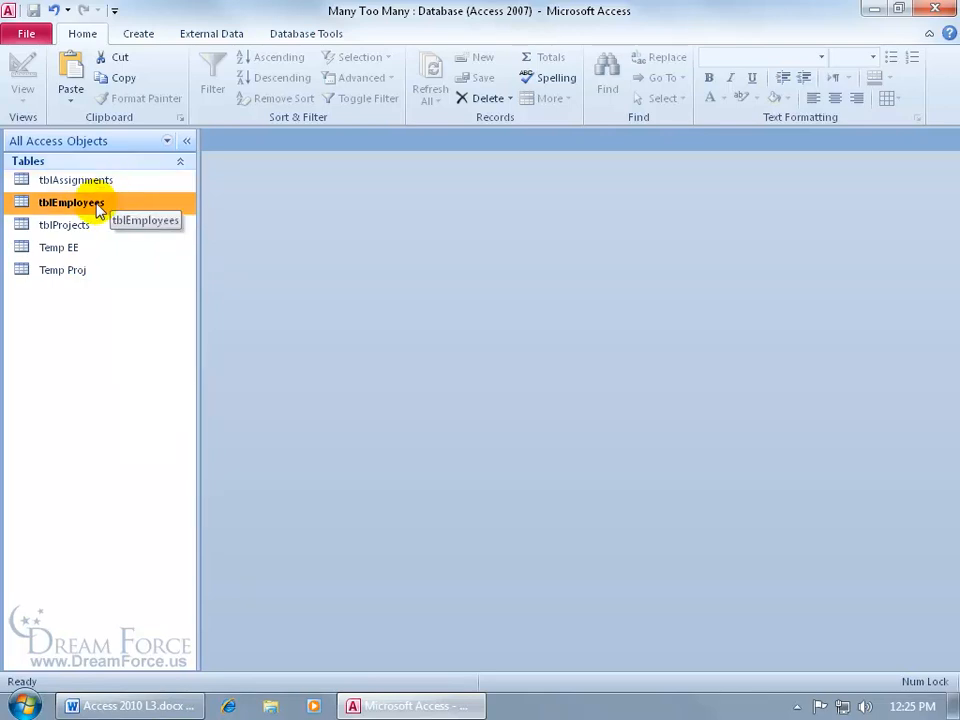
key(Delete)
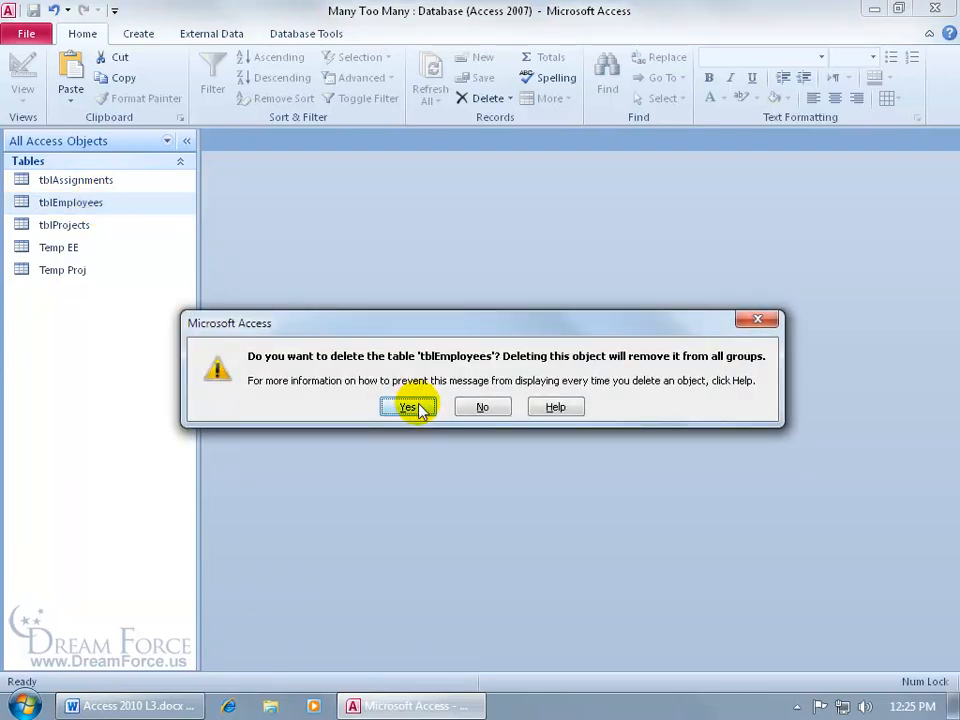
click(418, 408)
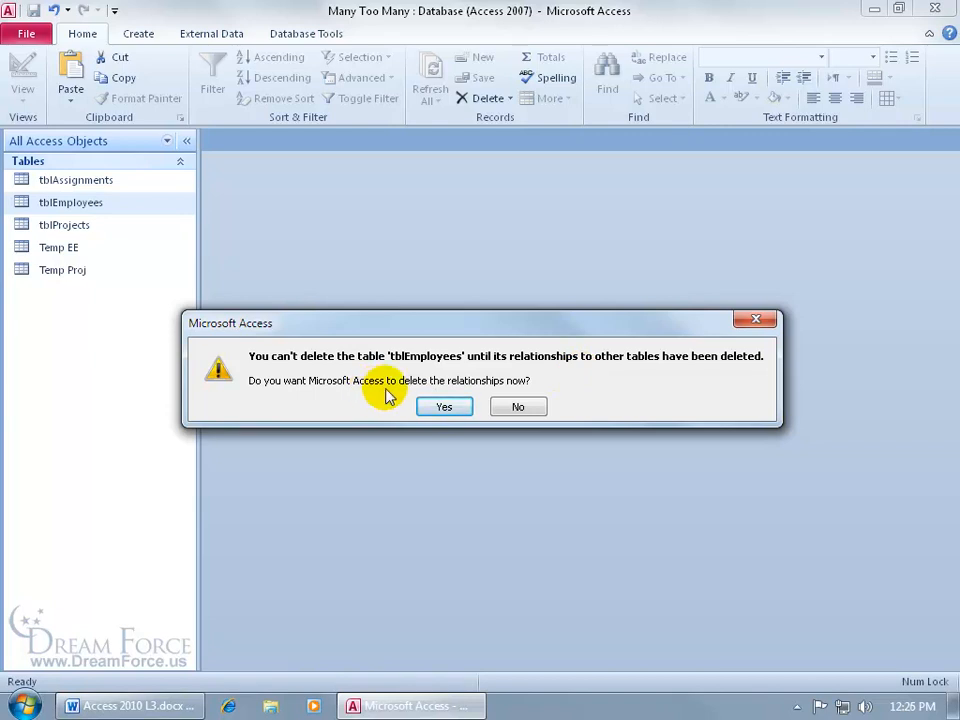
click(437, 405)
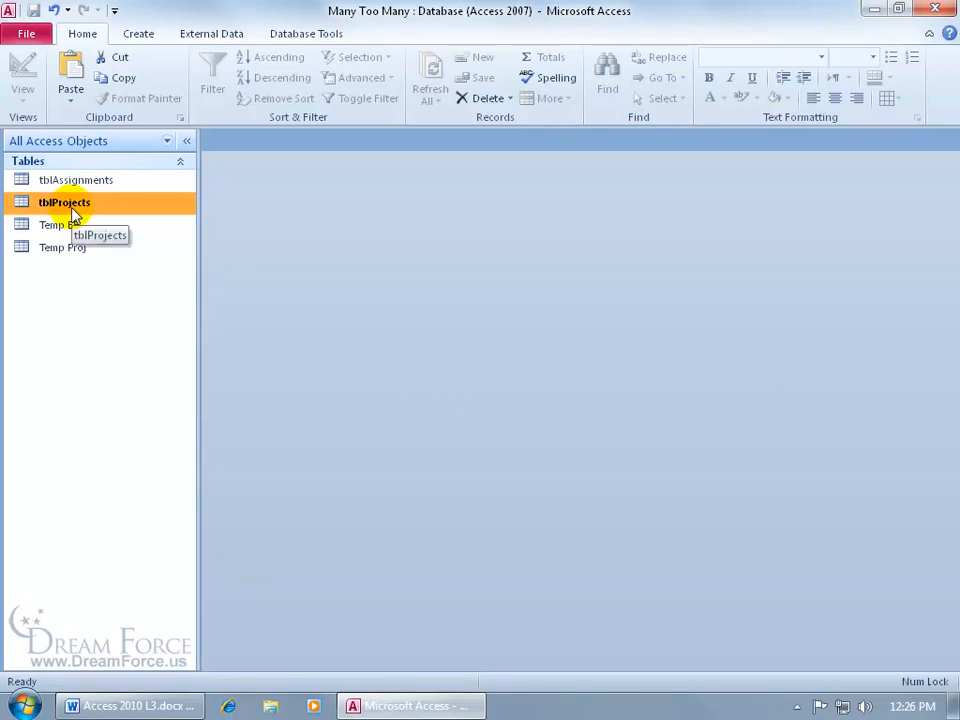
key(Delete)
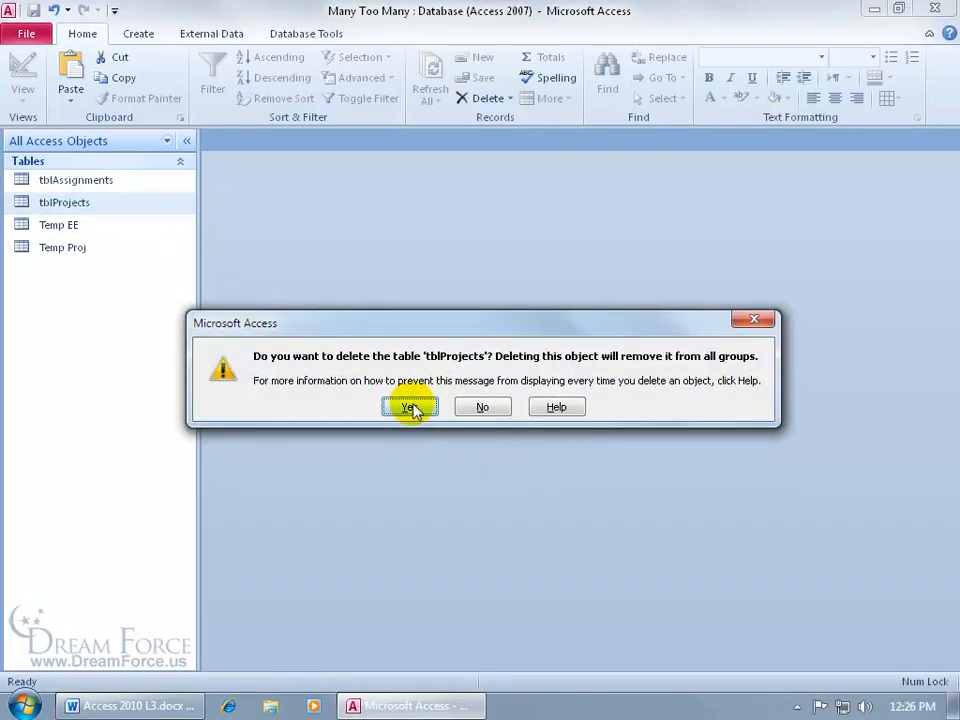
click(413, 408)
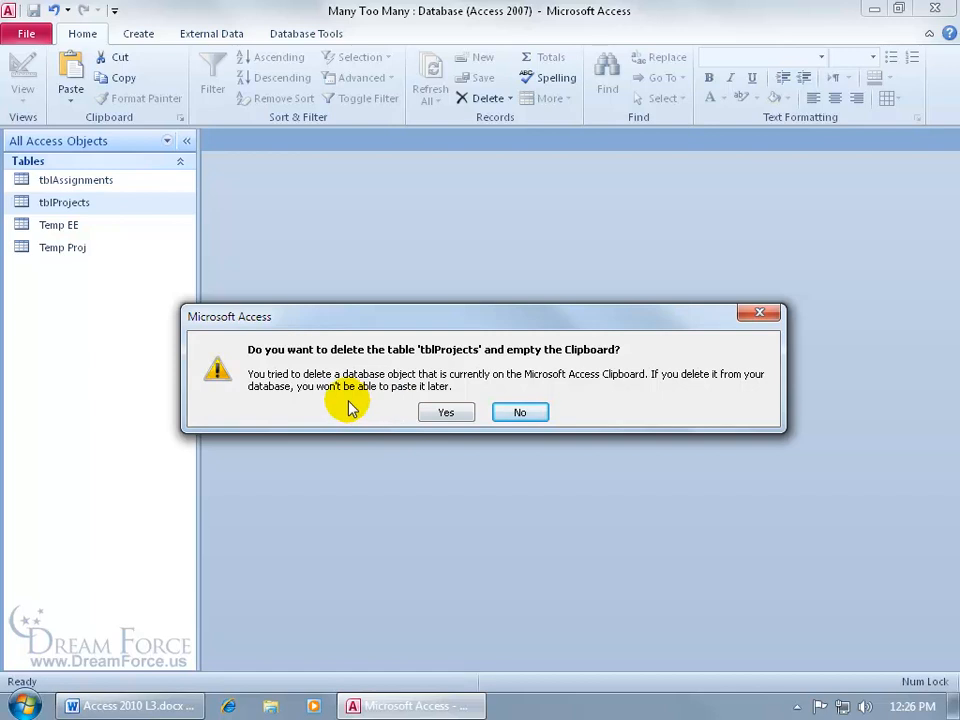
click(448, 414)
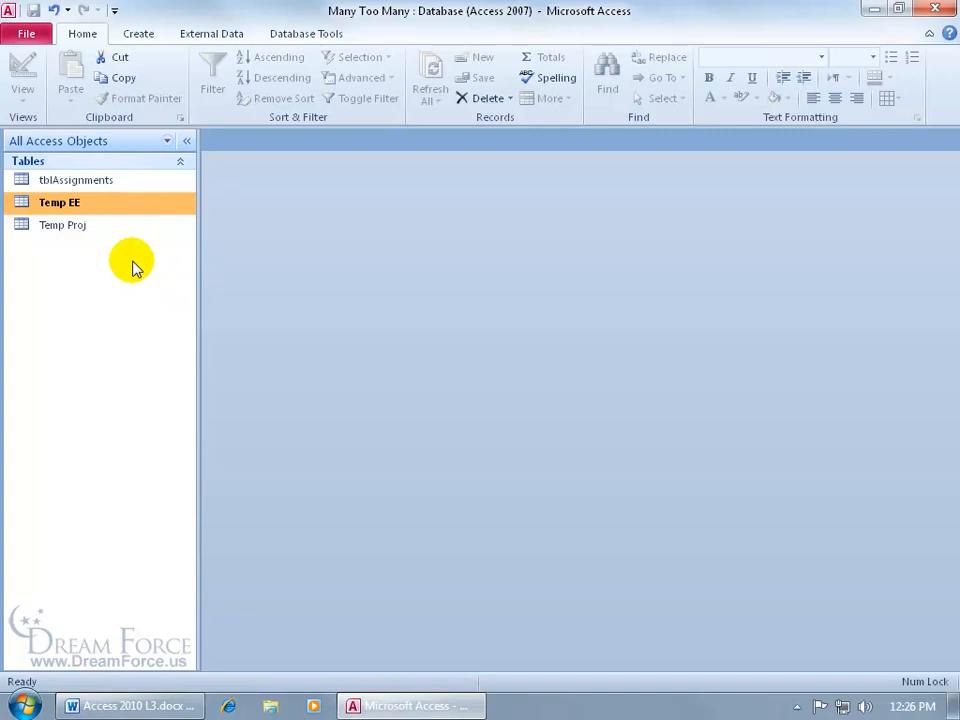
Rename the Temp EE table as tblEmployees and the Temp Proj table as tblProjects
right_click(75, 204)
click(114, 327)
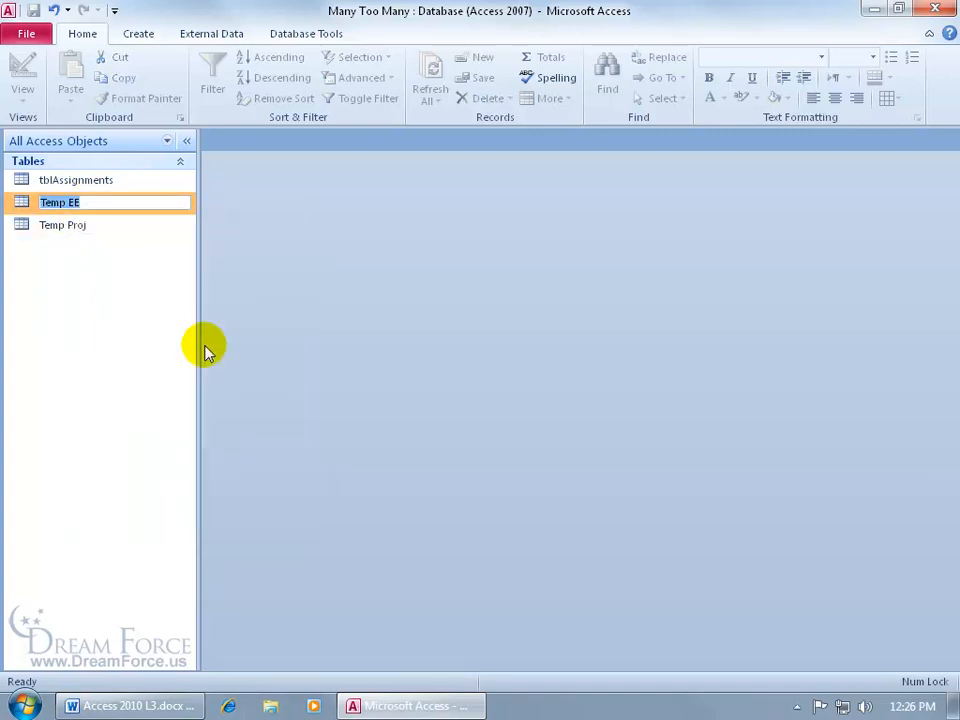
text(tbl)
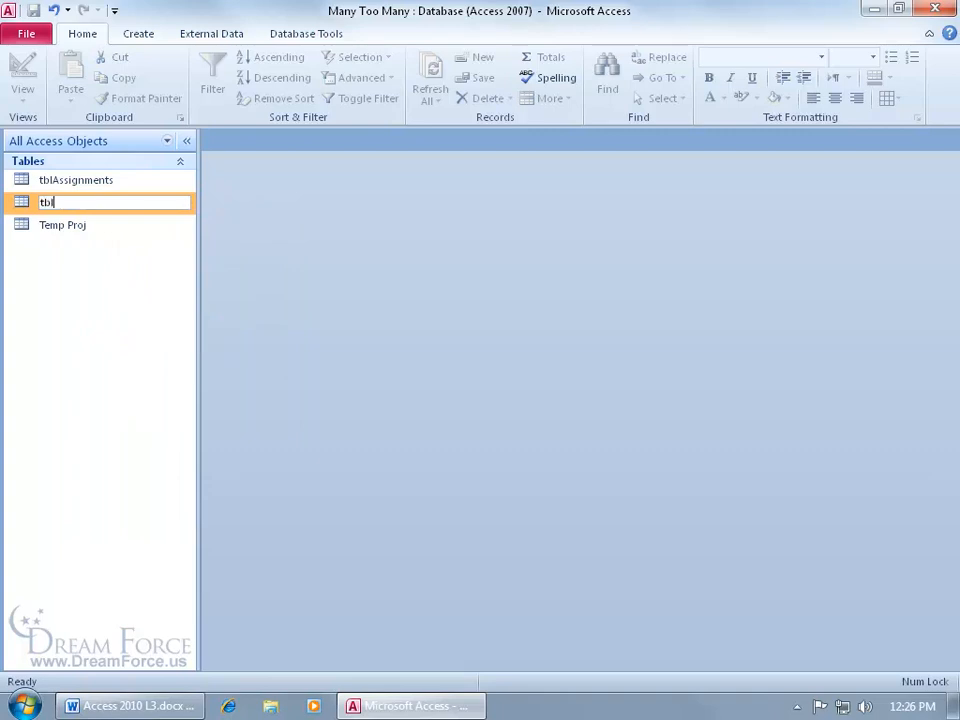
text(Employees)
key(Return)
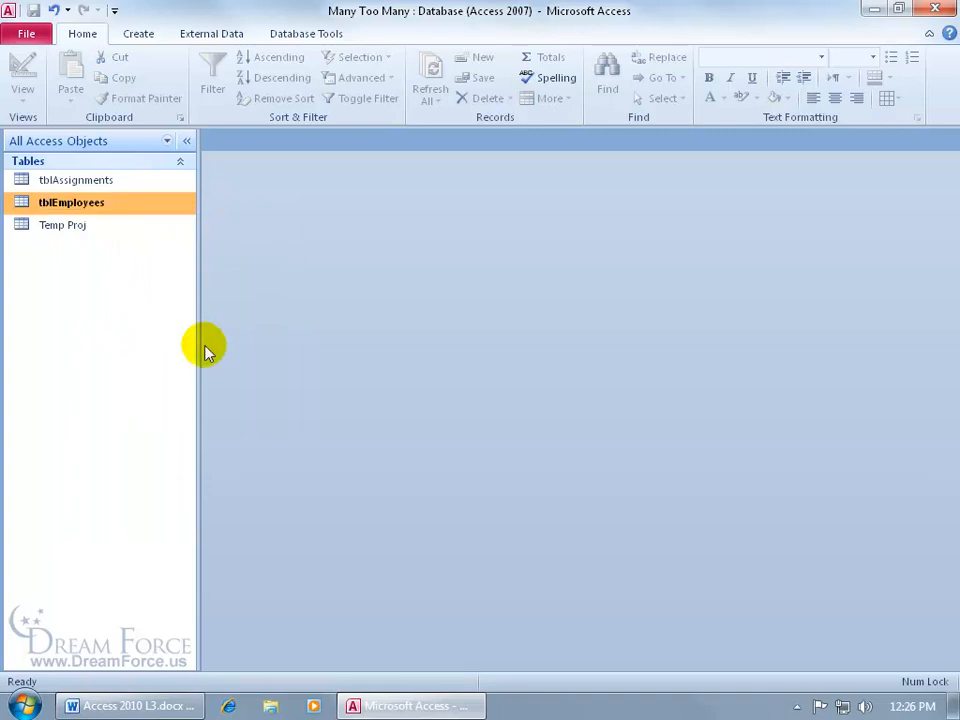
right_click(76, 226)
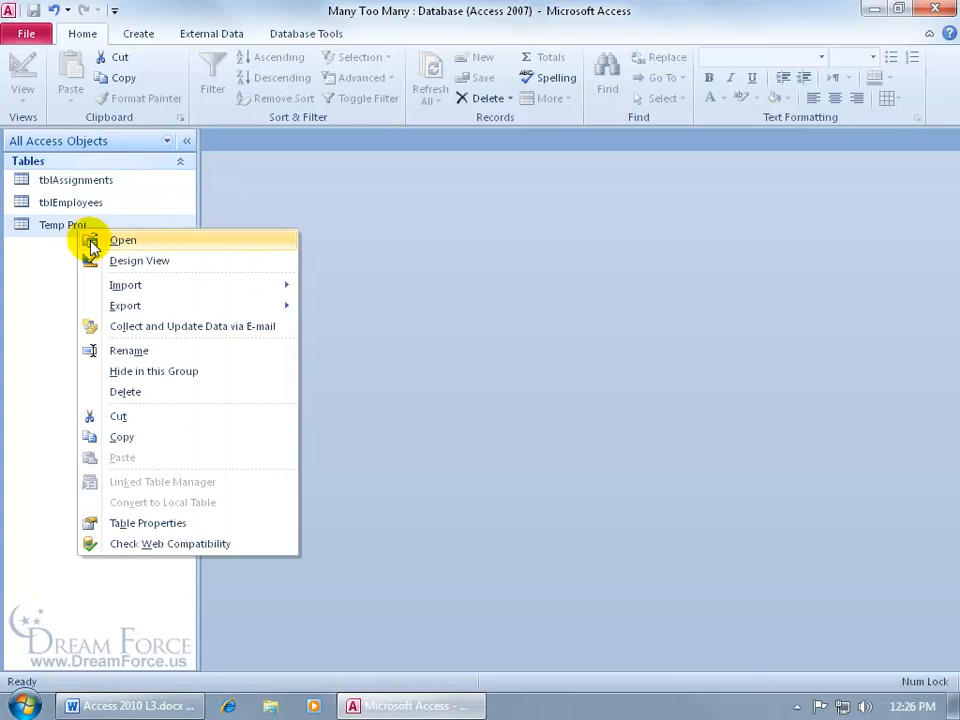
click(121, 351)
text(tblProjects)
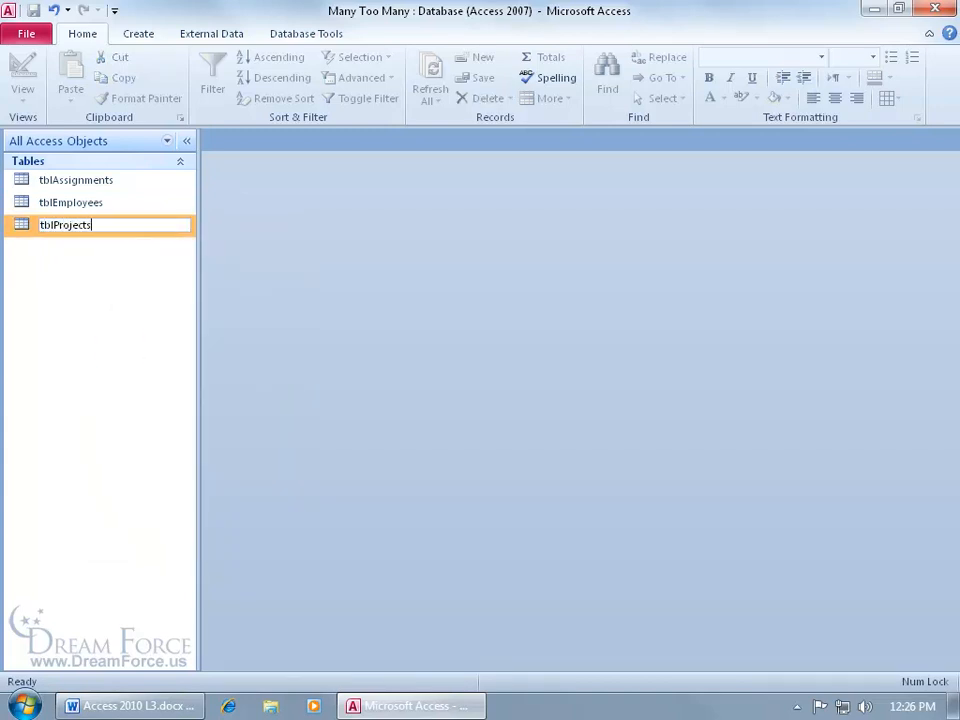
key(Return)
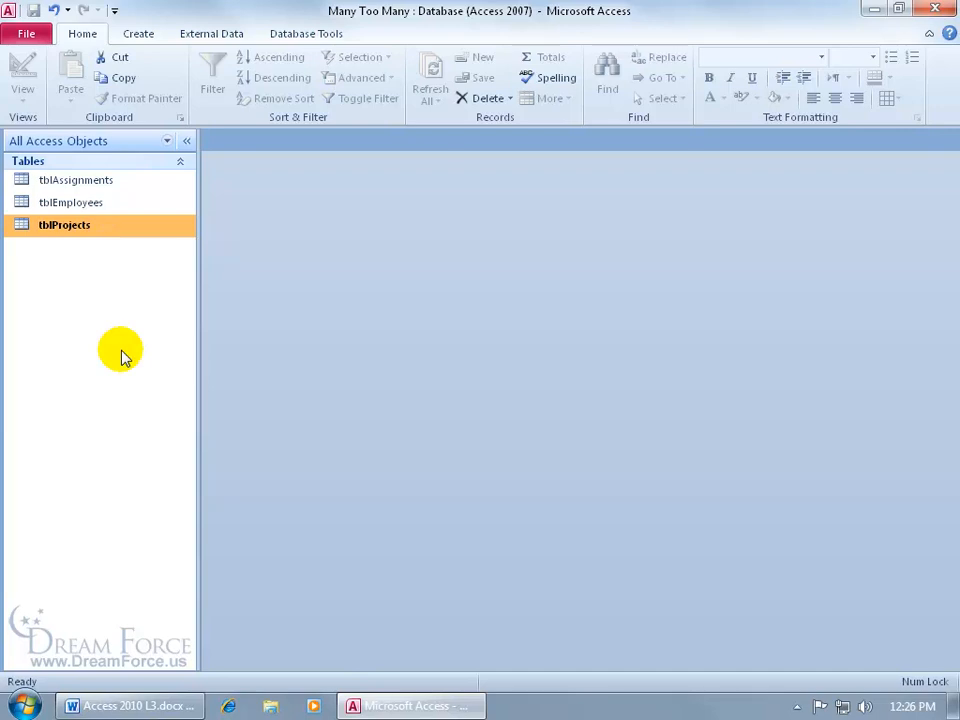
Open the database relationships layout and add the tblAssignments table to it
click(287, 35)
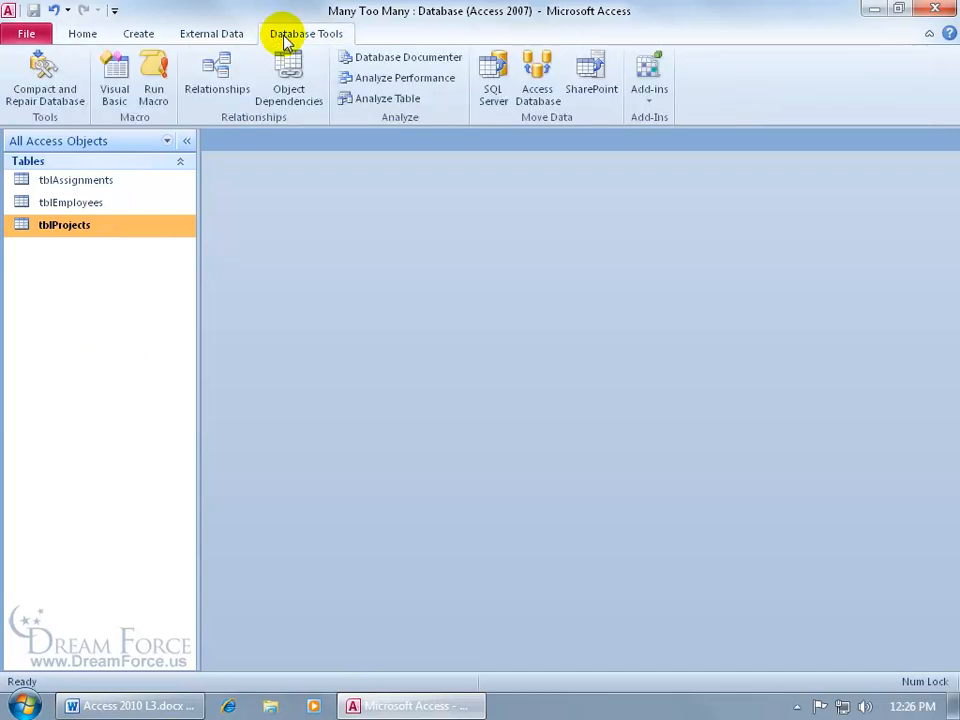
click(214, 80)
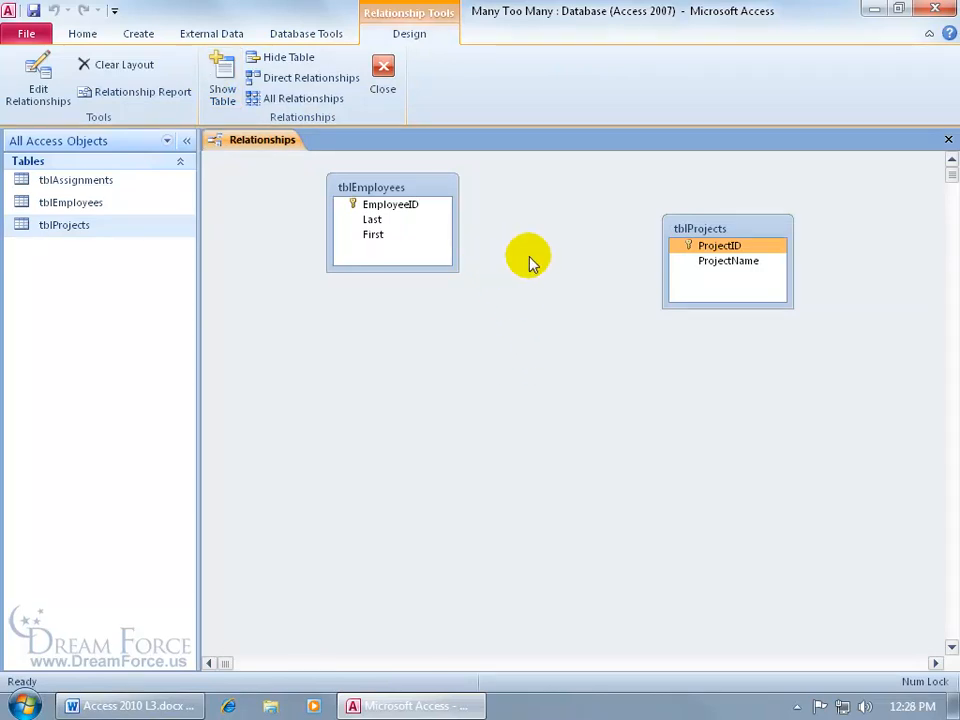
click(222, 86)
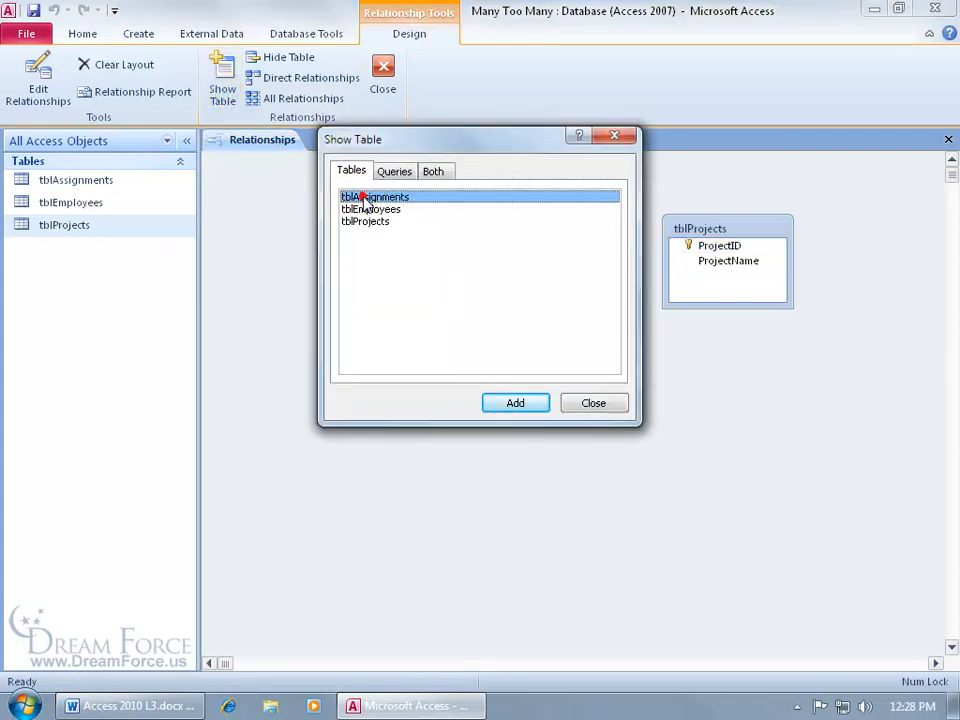
click(627, 143)
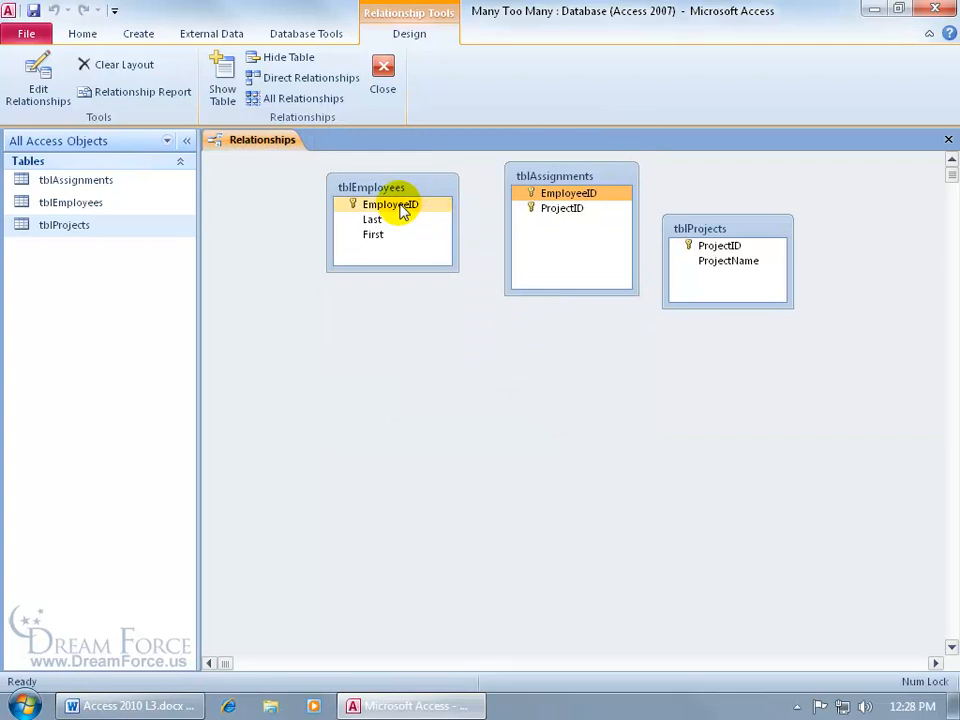
Relate tblEmployees to tblAssignments on EmployeeID, enforcing referential integrity with cascading updates and deletes
drag(393, 210, 553, 197)
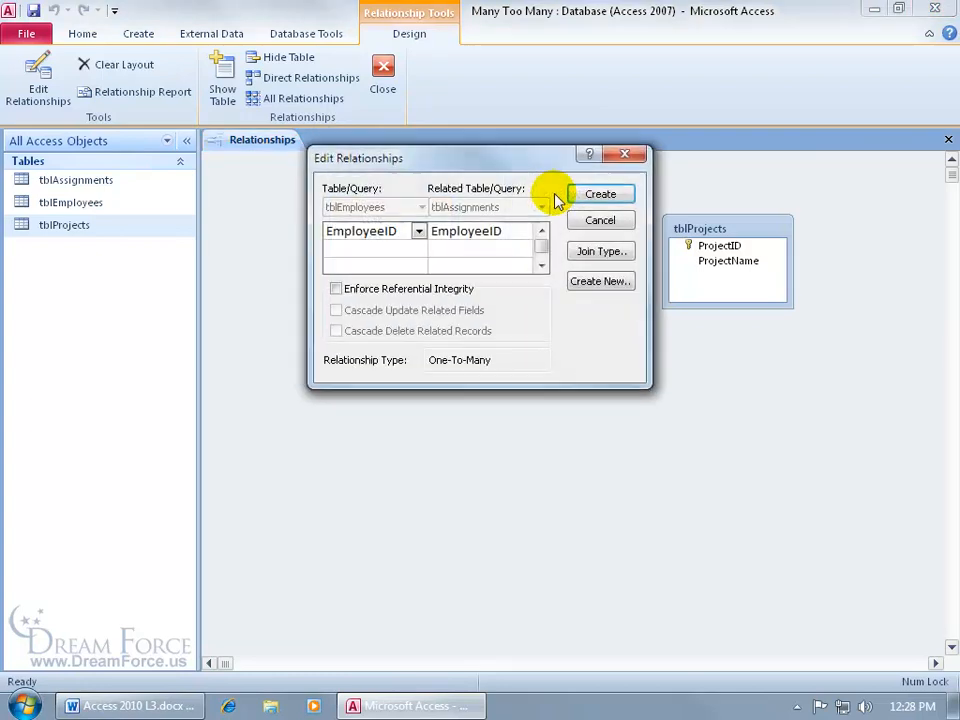
click(390, 289)
click(371, 310)
click(374, 331)
click(596, 193)
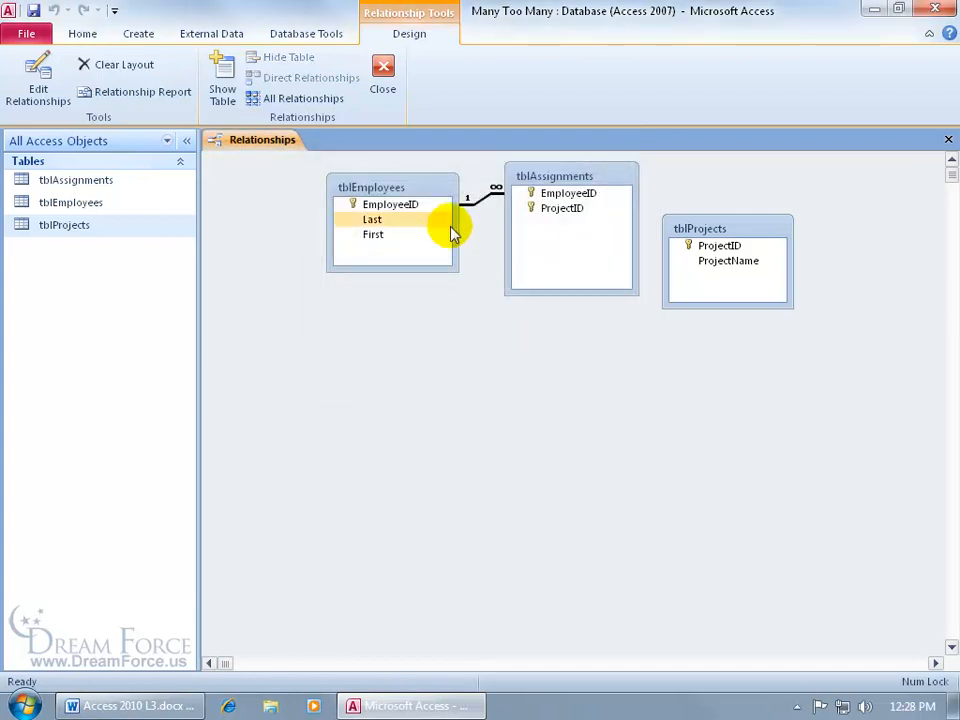
Move tblProjects farther from tblAssignments and relate them on ProjectID, enforcing referential integrity with cascading updates and deletes
drag(704, 229, 568, 210)
click(388, 288)
click(386, 310)
click(378, 332)
click(601, 196)
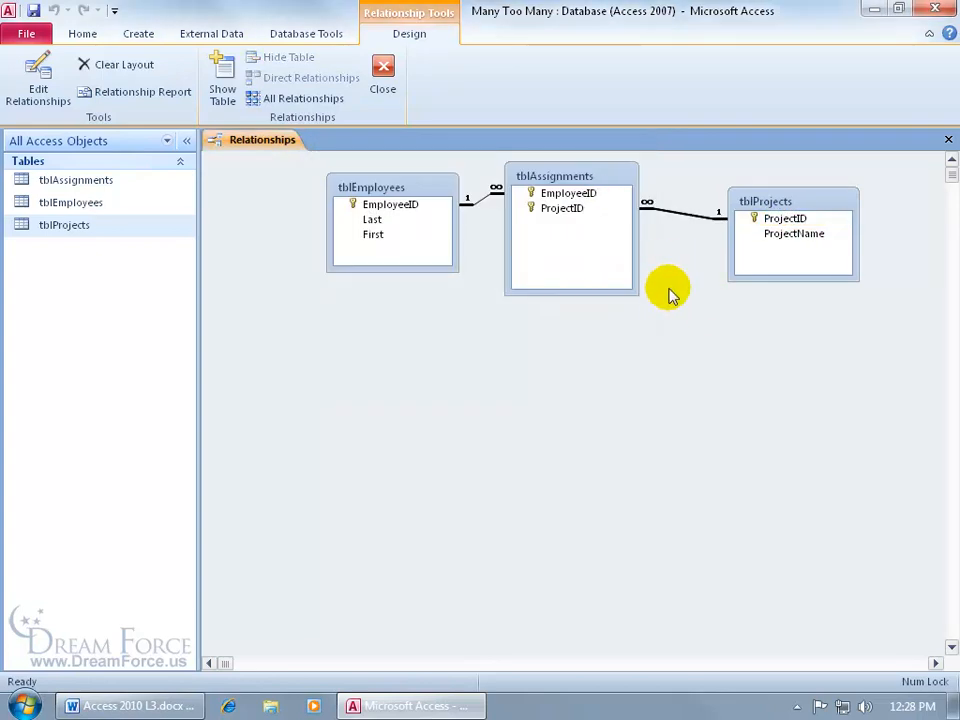
drag(399, 210, 556, 198)
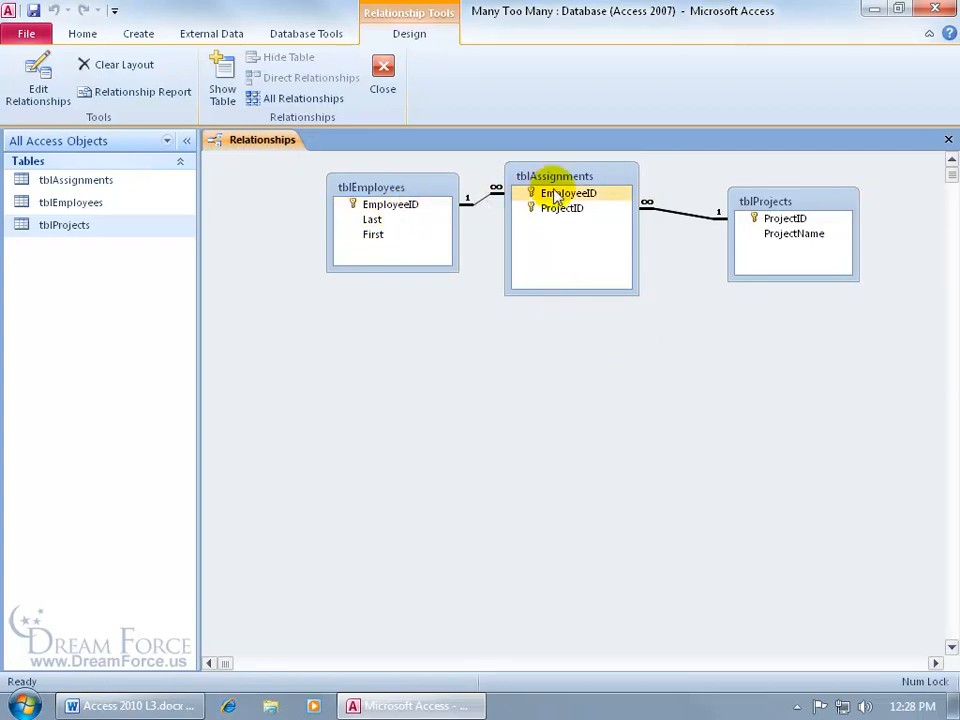
click(549, 209)
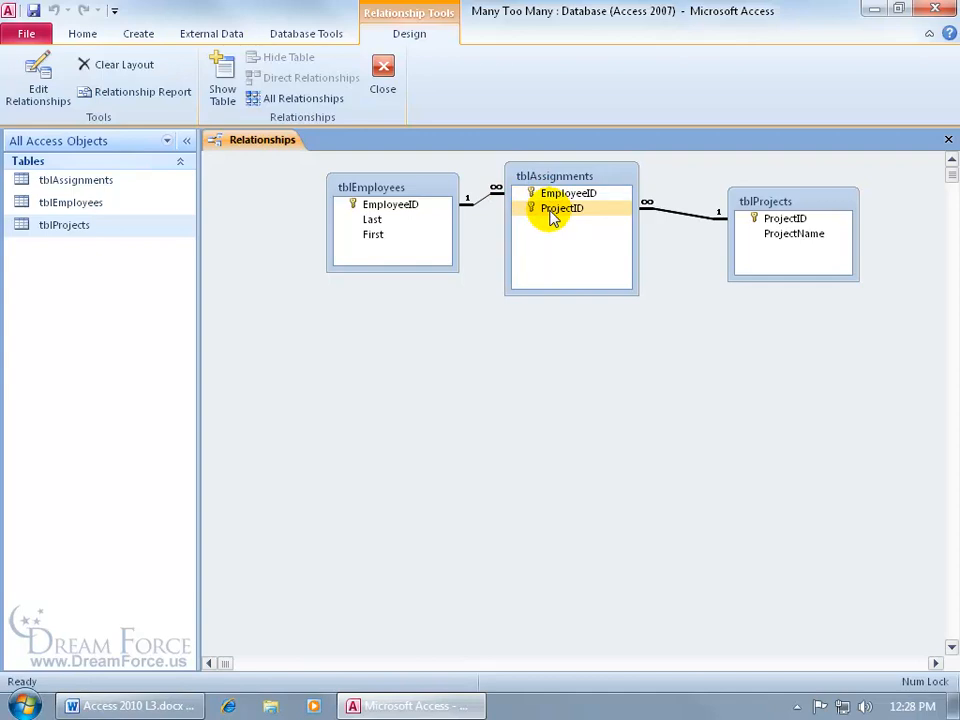
click(522, 195)
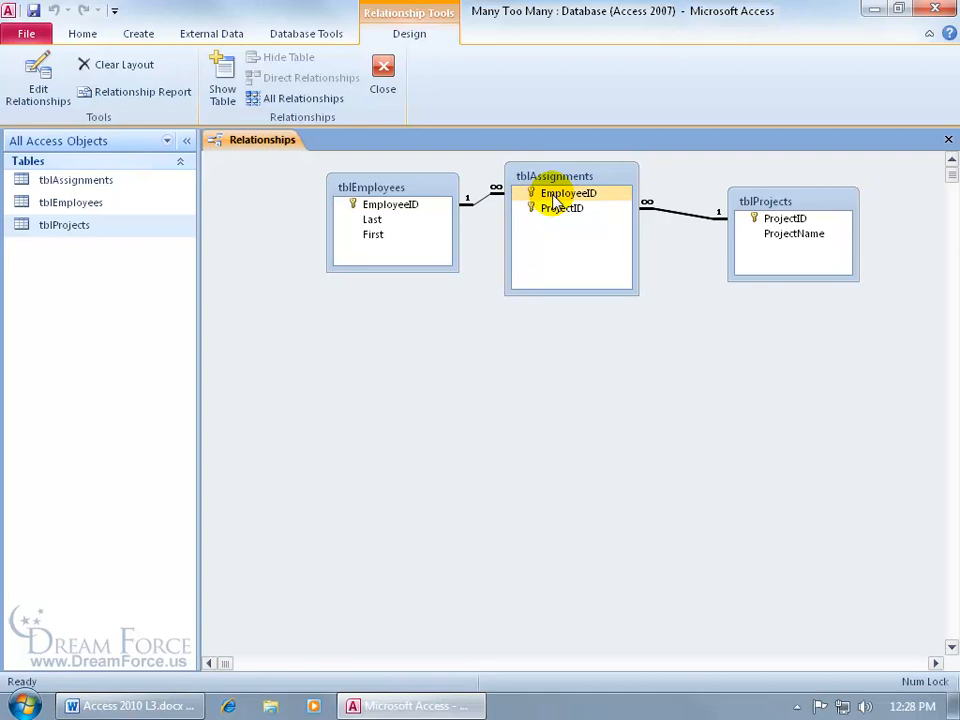
click(561, 210)
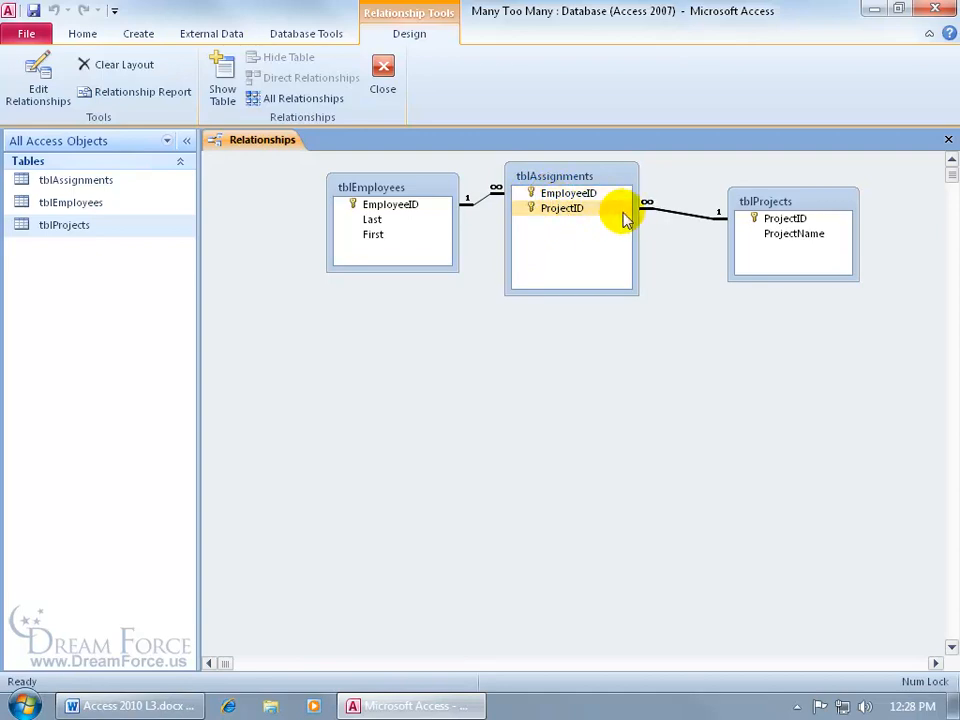
click(593, 196)
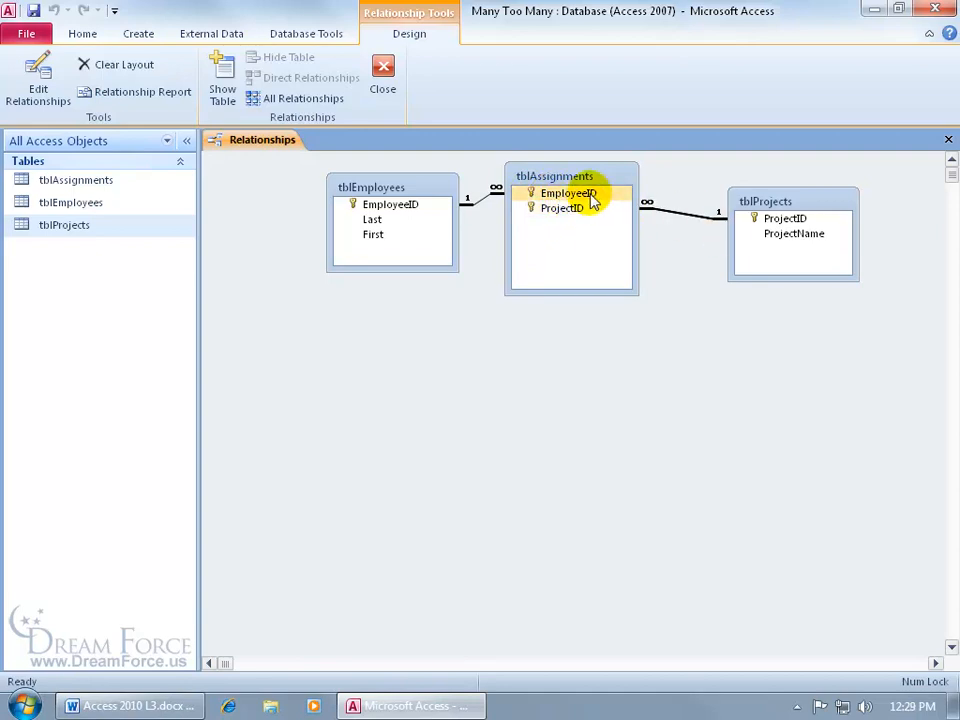